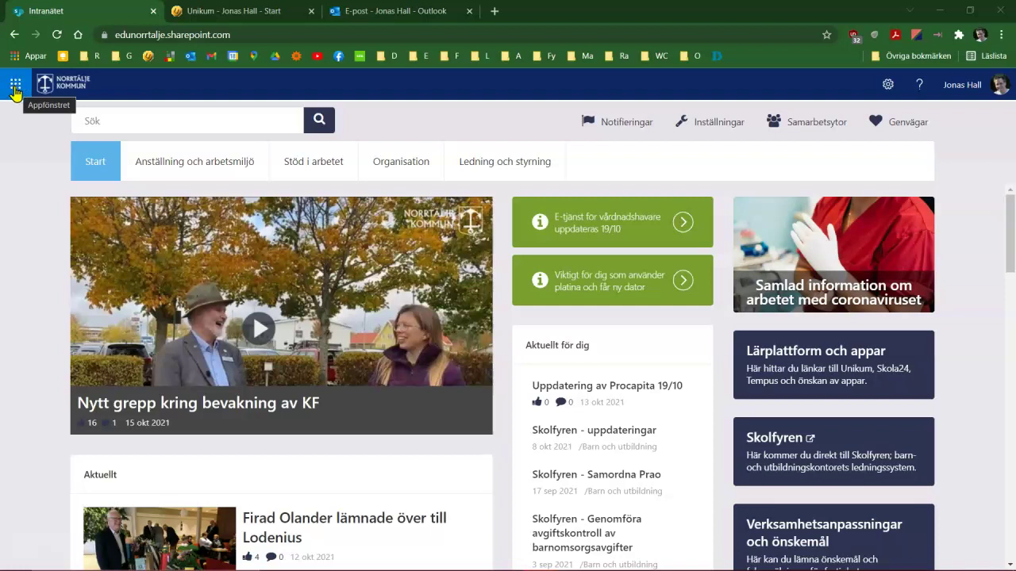
View the Office 365 app launcher on the intranet and on the Office 365 start page reached through Unikum.
left_click(15, 86)
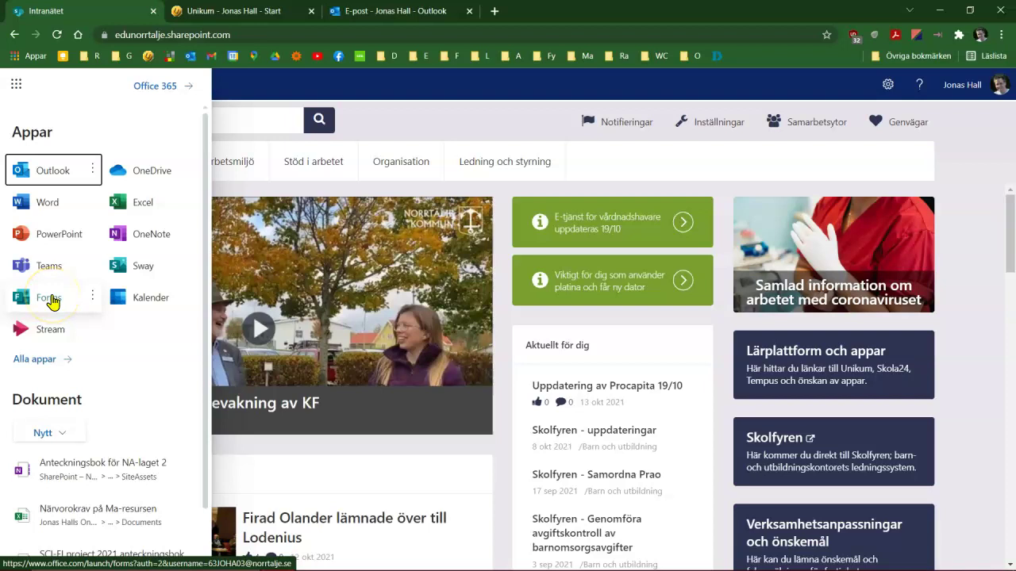
left_click(230, 15)
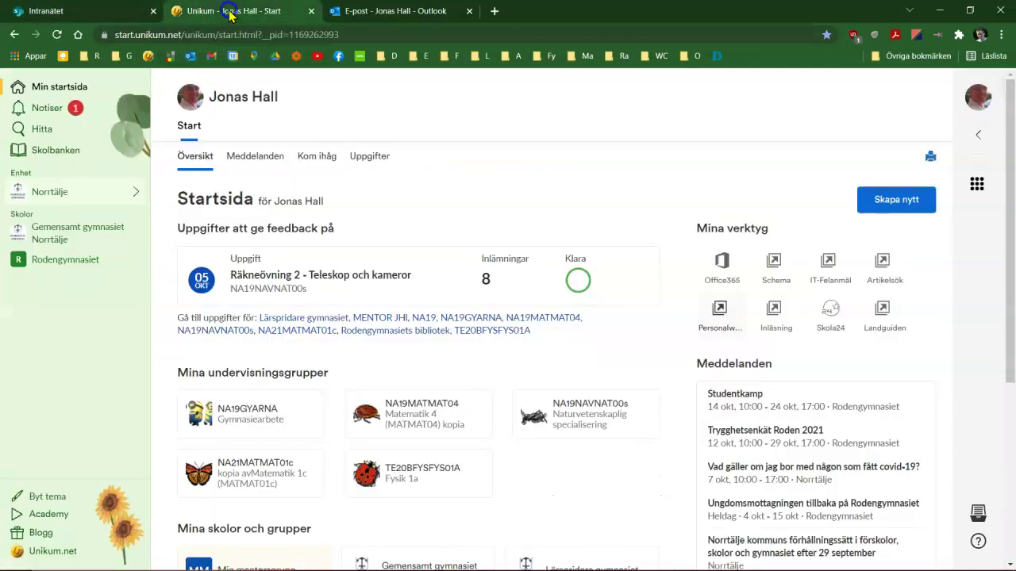
left_click(714, 268)
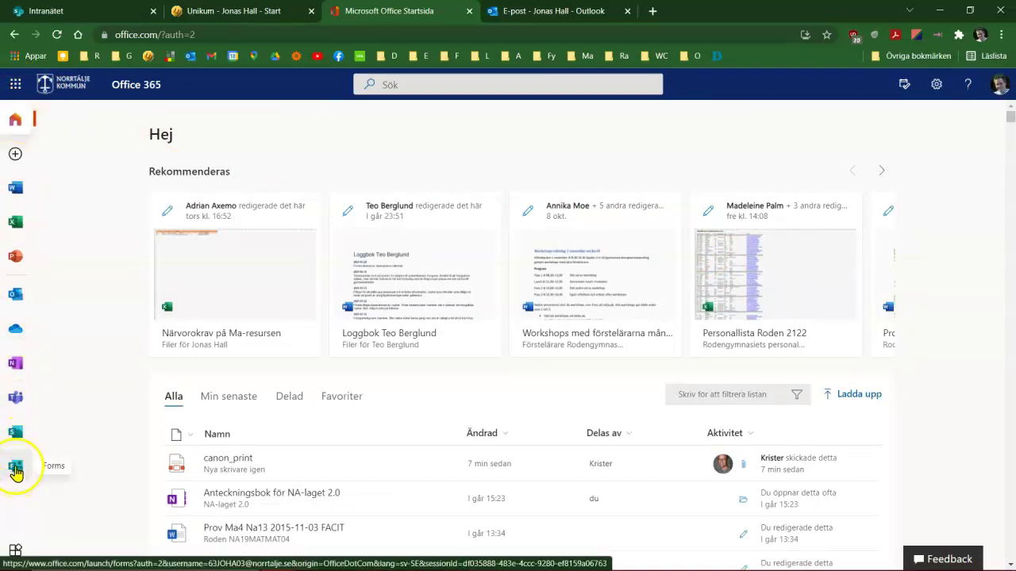
left_click(14, 85)
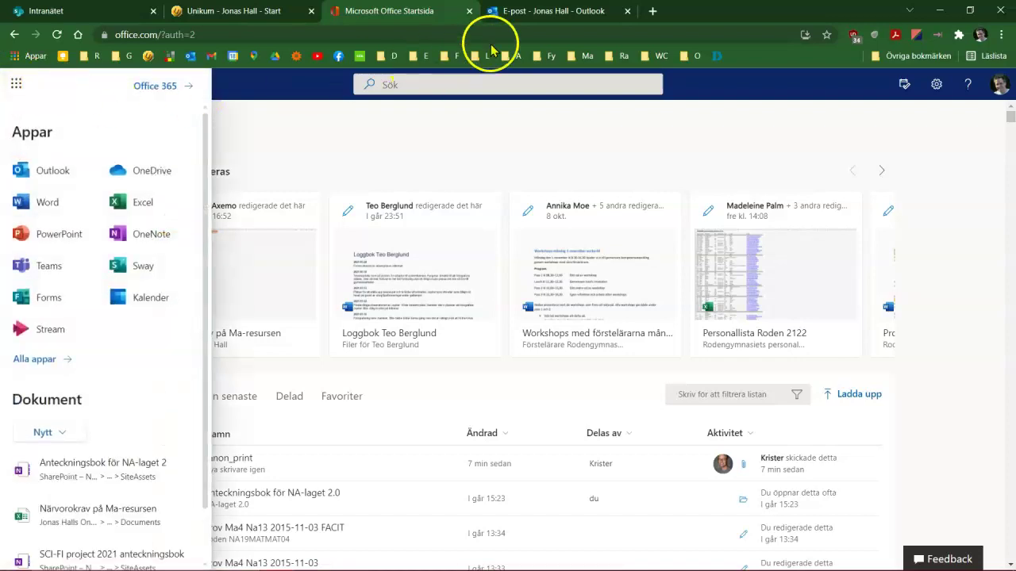
Switch to Outlook mail and open Forms from the app launcher's full list of Office 365 apps.
left_click(571, 20)
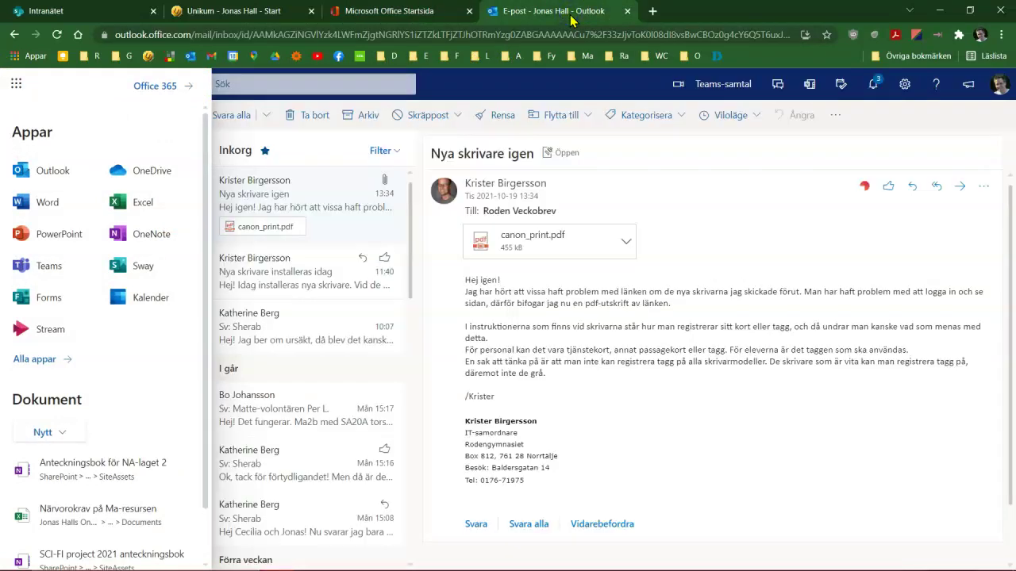
left_click(626, 208)
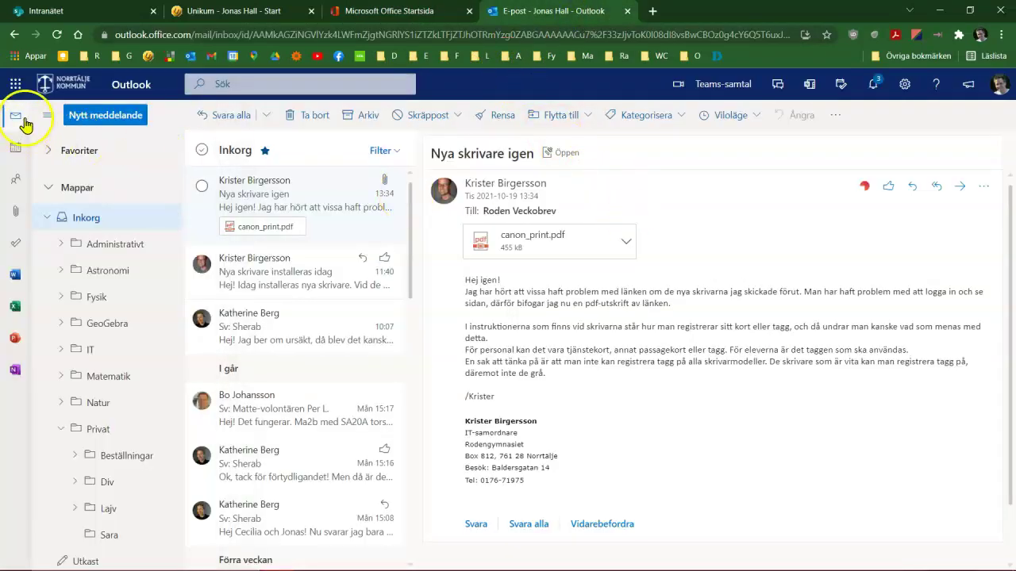
left_click(15, 88)
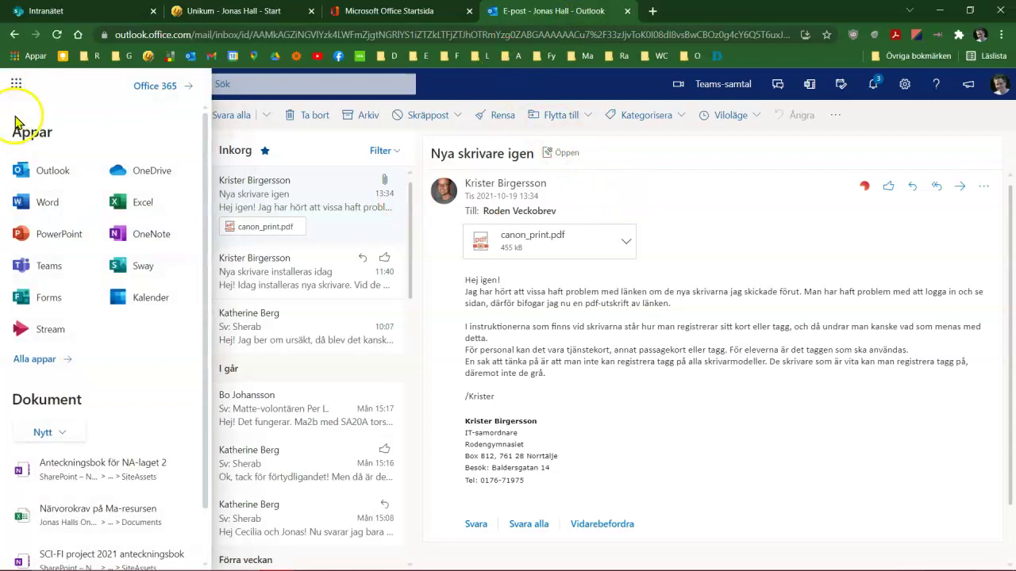
left_click(41, 362)
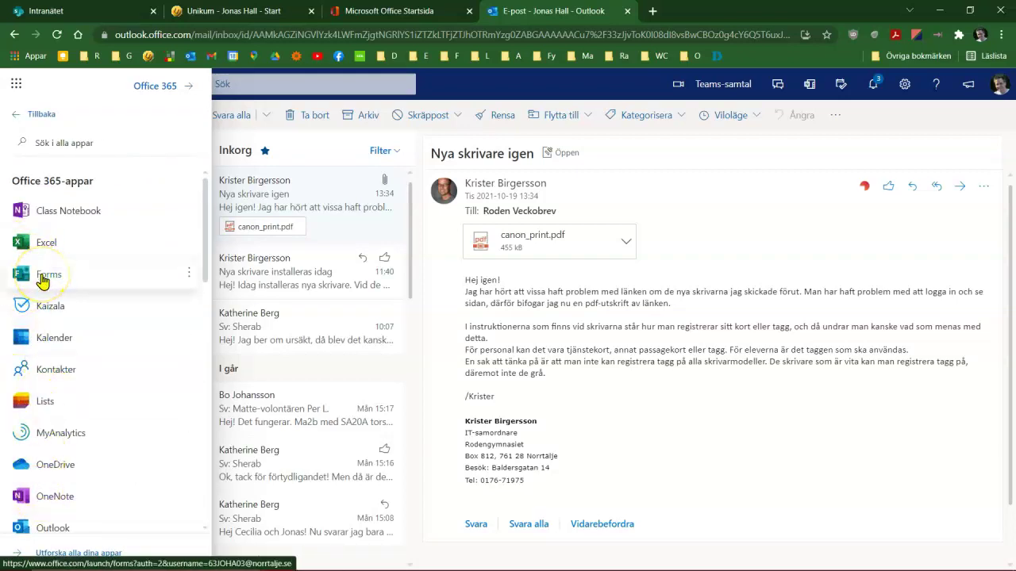
left_click(42, 282)
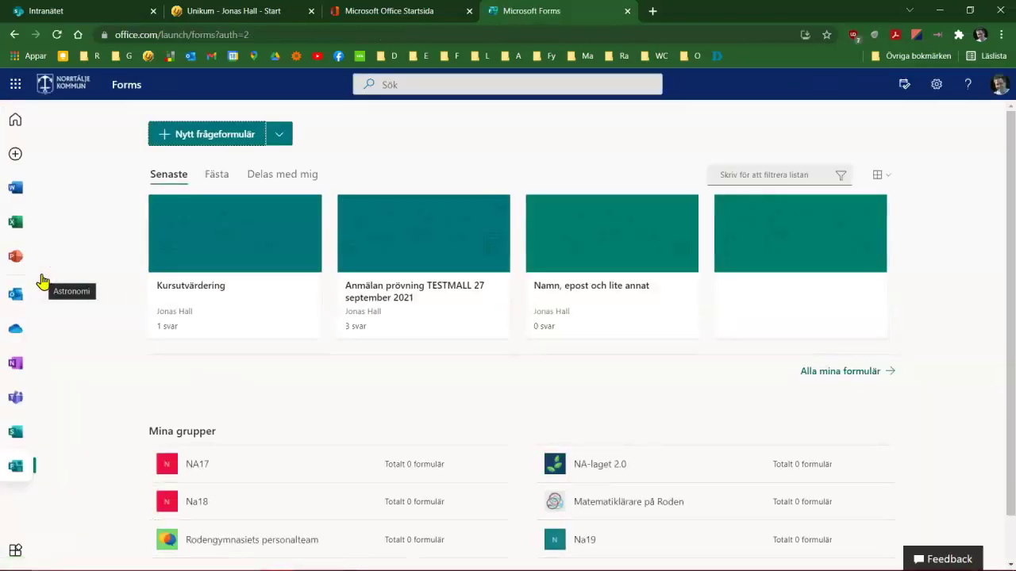
left_click(81, 294)
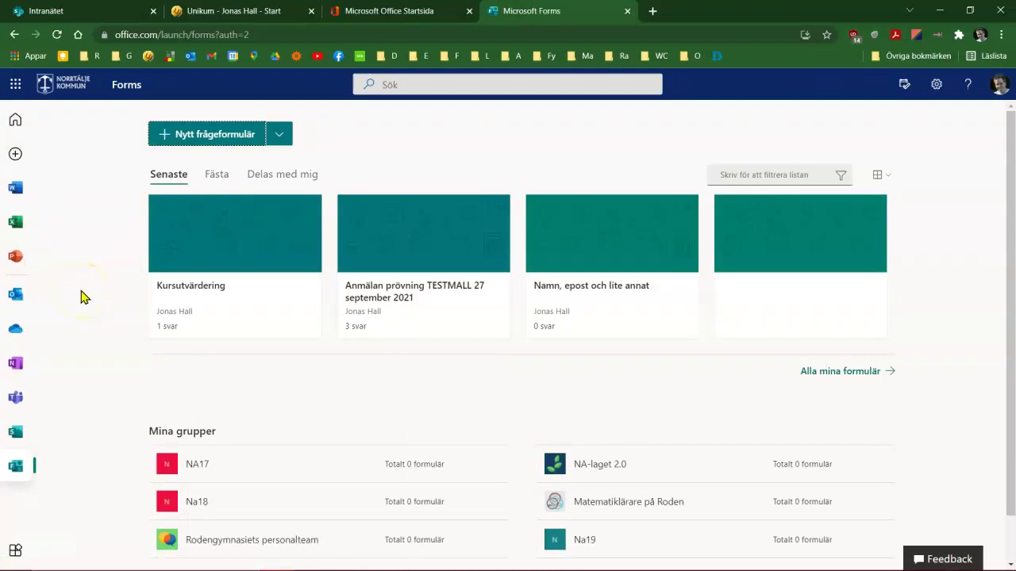
Create a new quiz titled "Kursutvärdering" with the description "et är nu dags att utvärdera undervisningen i kursen.".
left_click(210, 138)
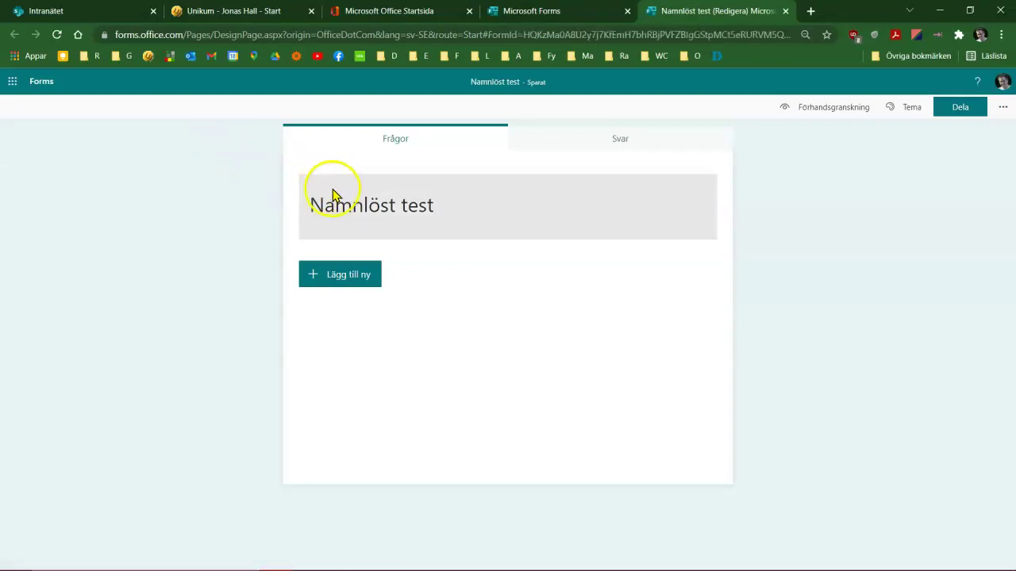
left_click(367, 205)
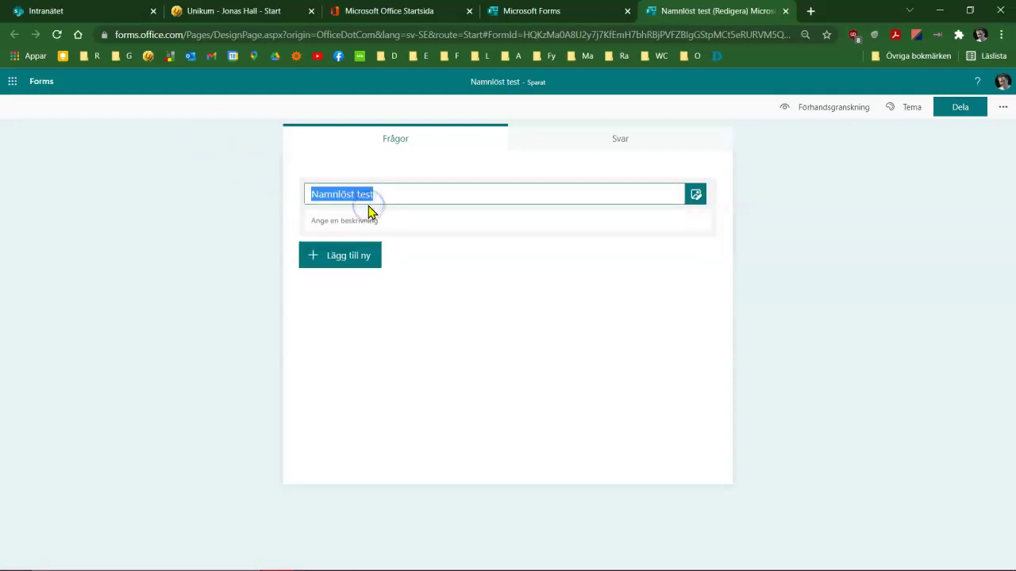
type("Kur")
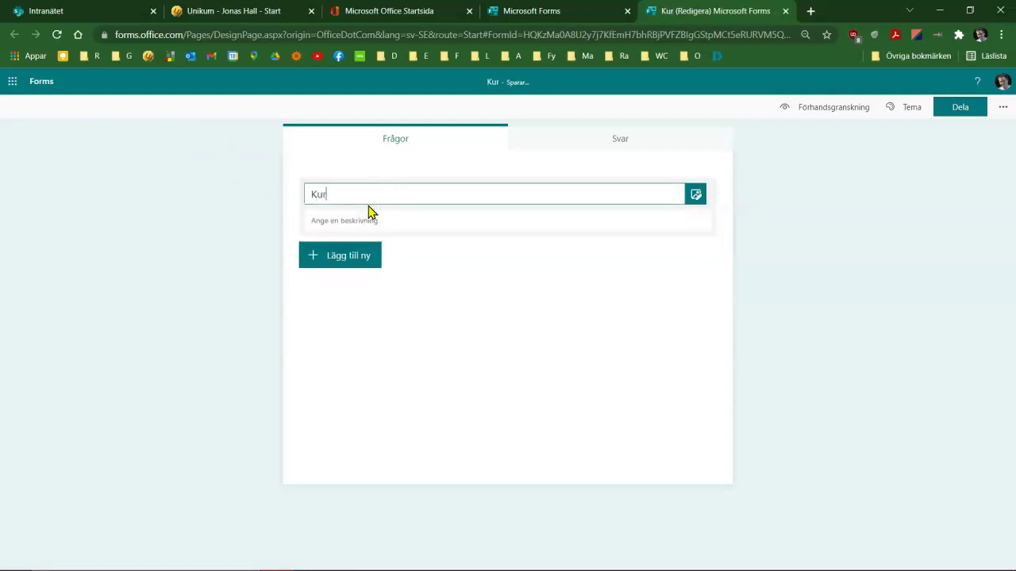
type("sutvärdering")
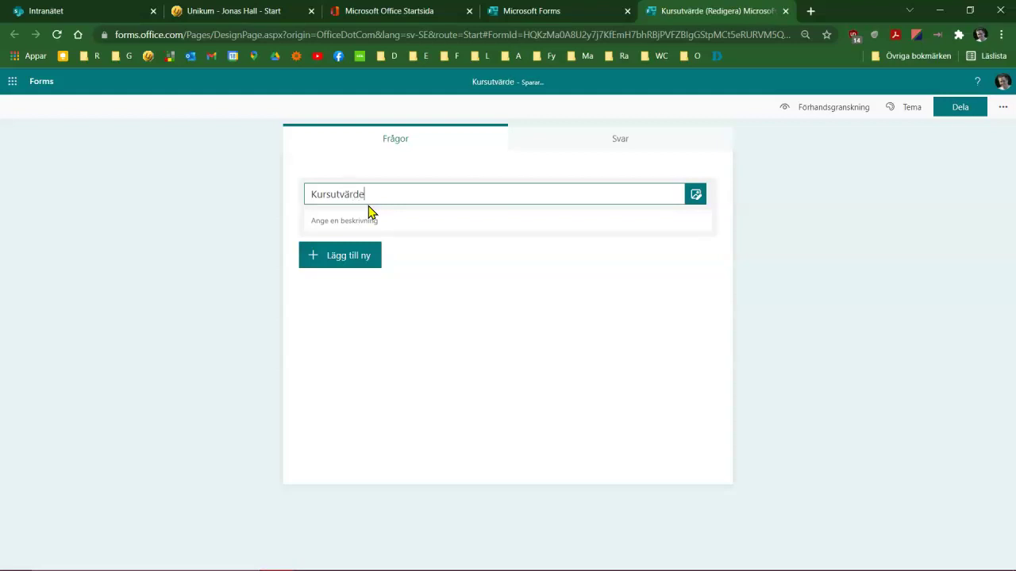
left_click(366, 224)
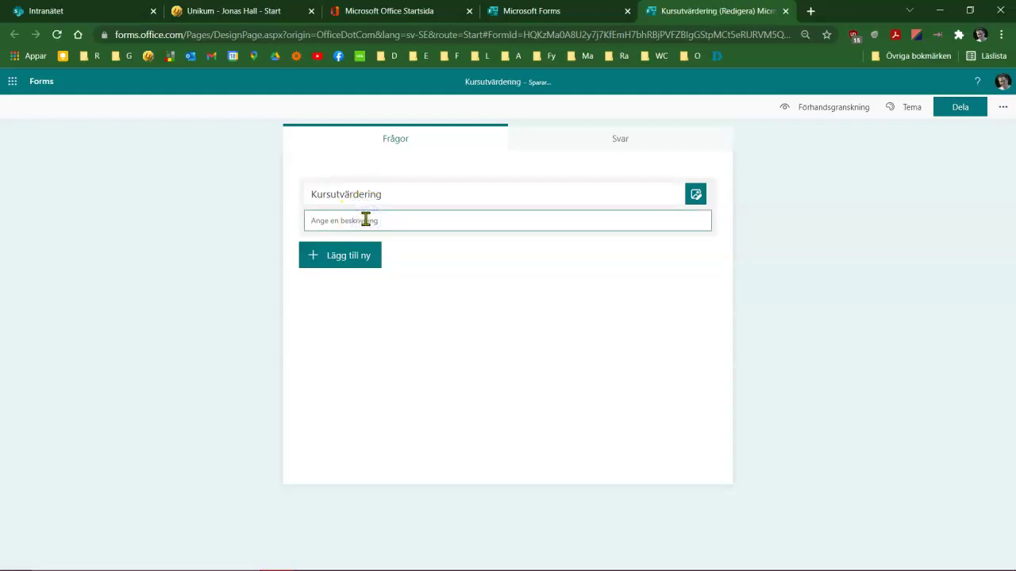
type("et är nu dags att utvärdera undervisningen i kurser")
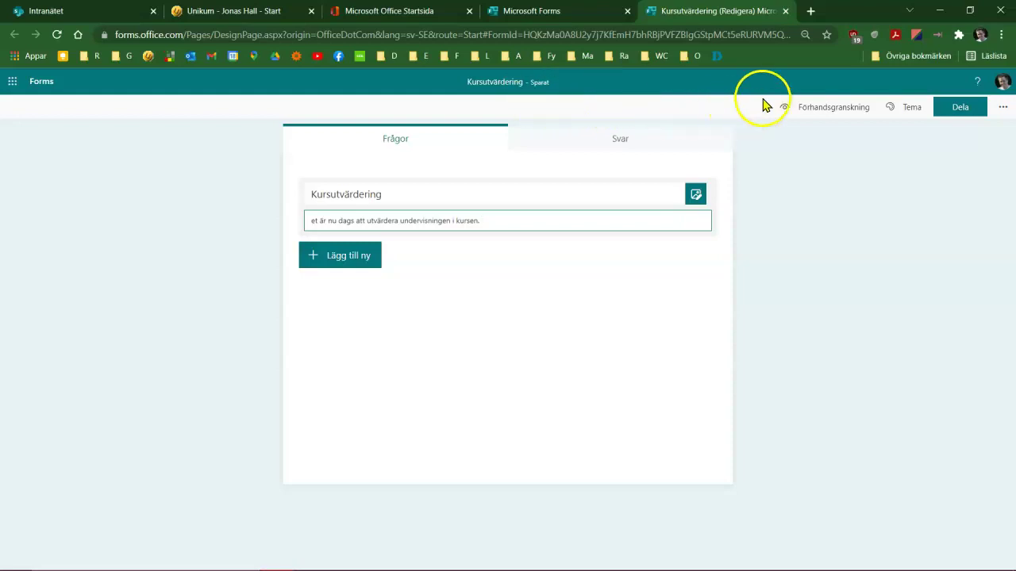
Change the form's response permission in its settings to "Alla kan svara".
left_click(1000, 109)
left_click(941, 131)
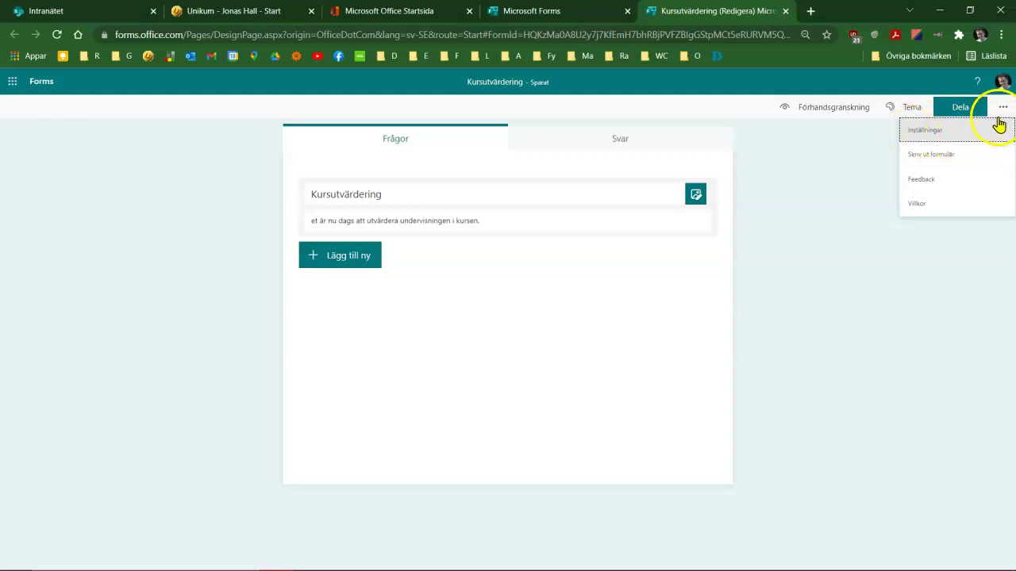
left_click(925, 132)
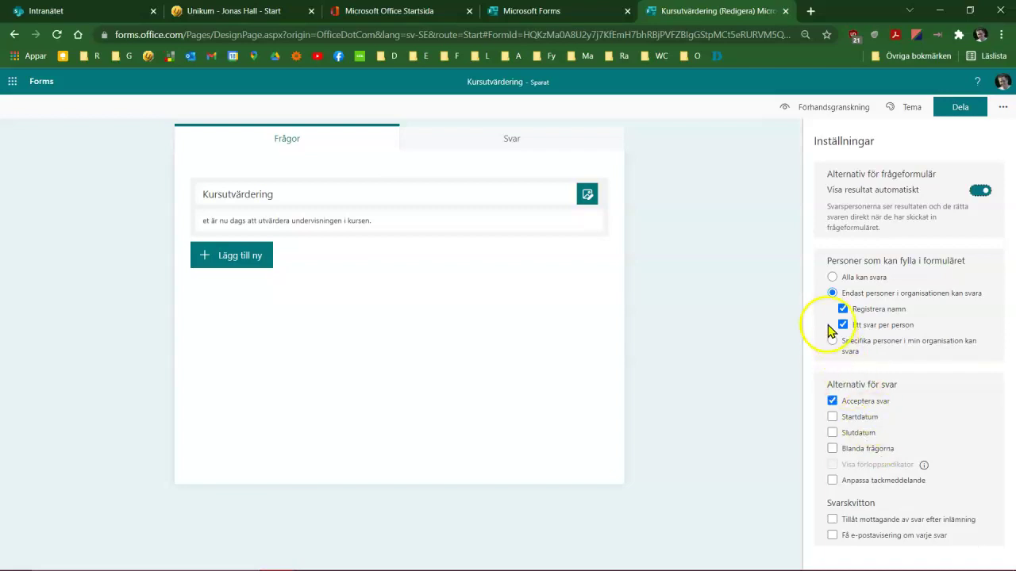
left_click(832, 278)
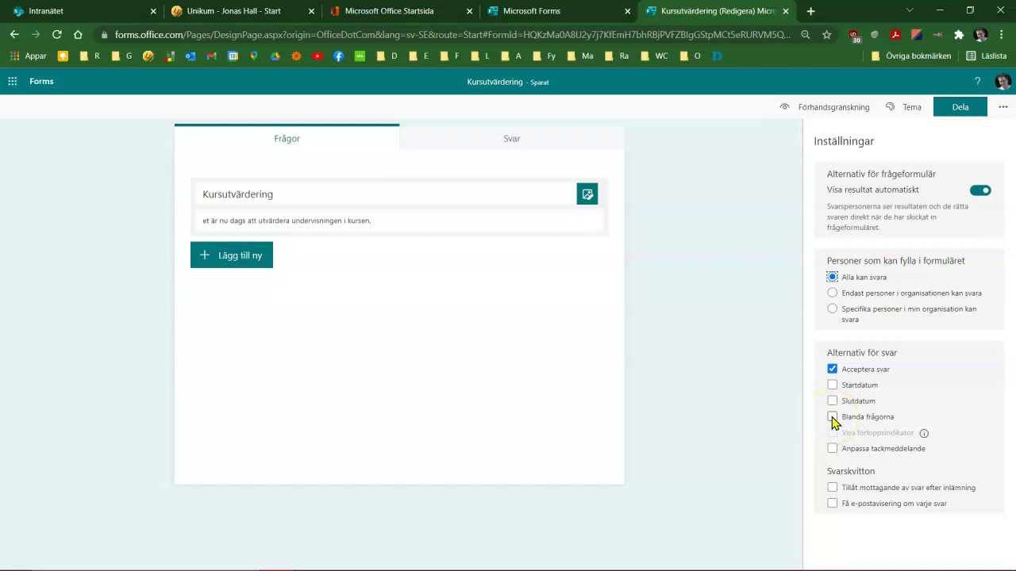
left_click(526, 290)
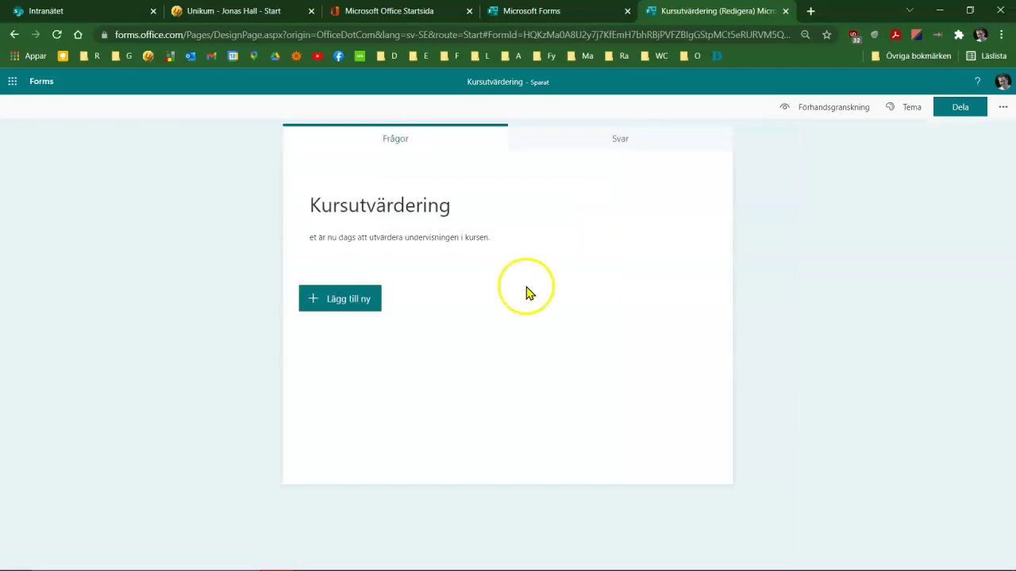
Add a choice question (Val) with the text "Hur tycker du att jag undervisar".
left_click(340, 299)
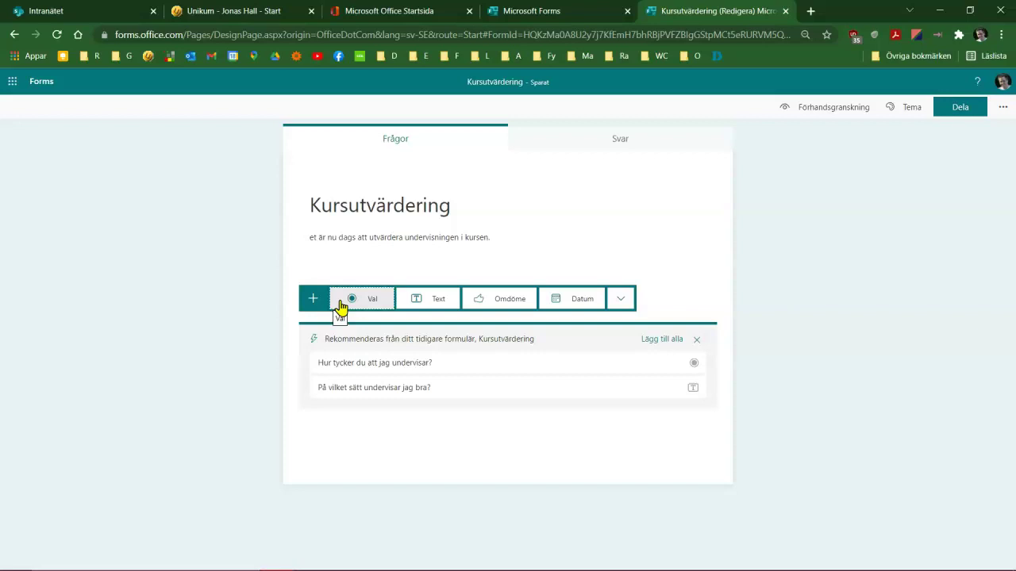
left_click(355, 300)
type("H")
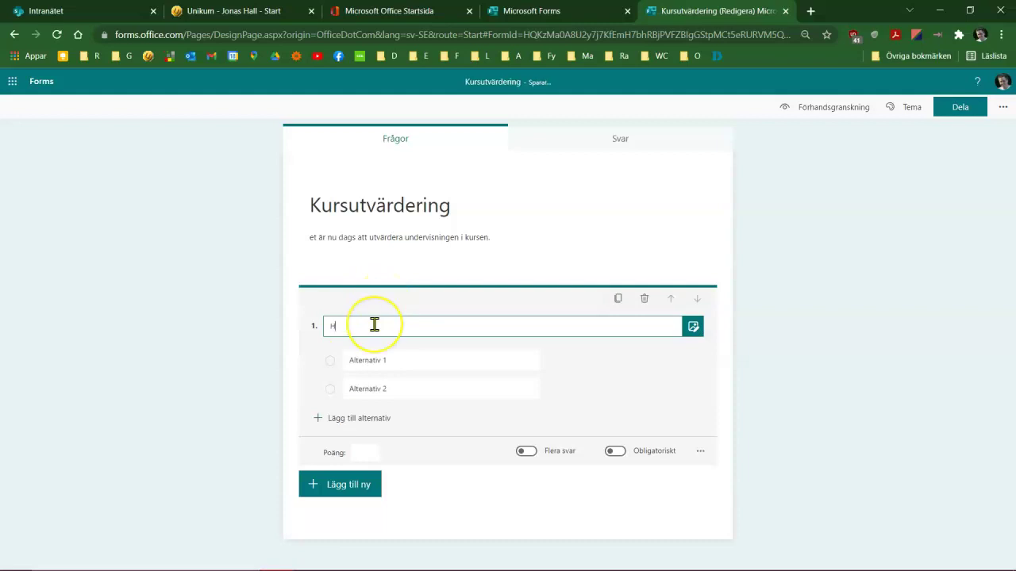
type("ur tycker du att jag undervisar")
Name the question's first two answer options "Bra" and "Bättre".
left_click(369, 360)
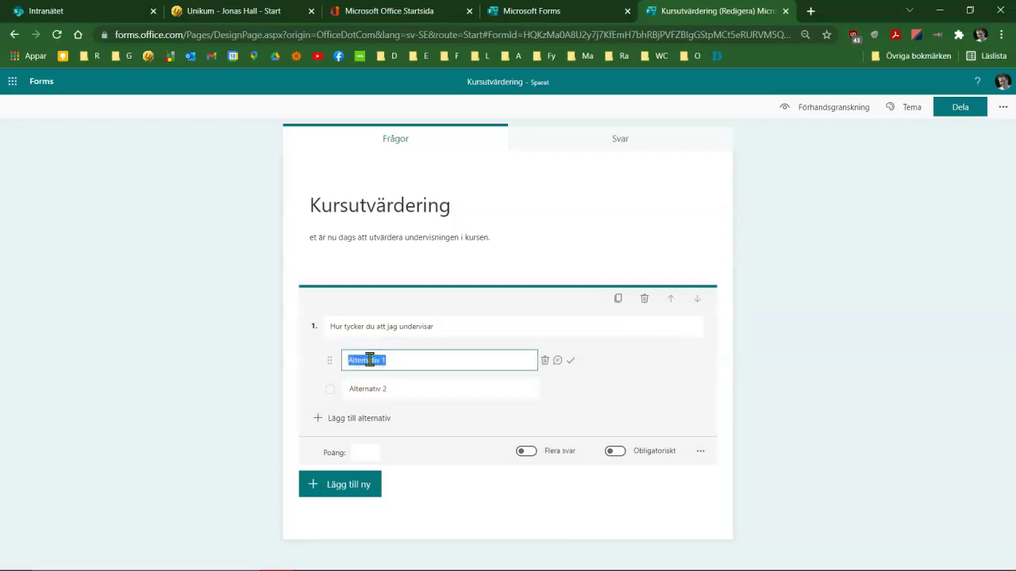
type("Bra")
key("Return")
type("Bät")
key("Tab")
key("Tab")
key("Tab")
key("Tab")
key("Tab")
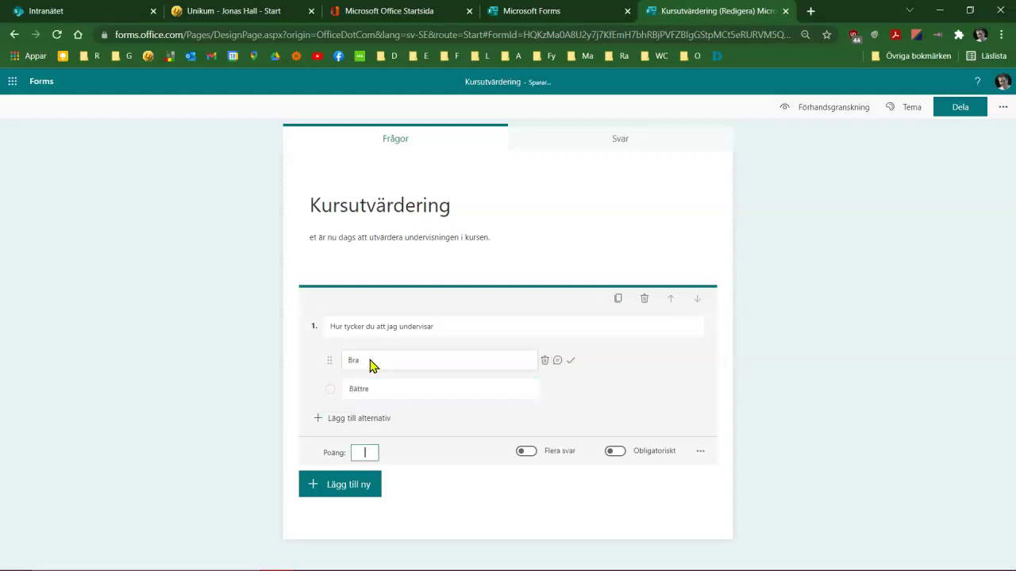
Add two more answer options to the question, "Bäst" and "Bättre än bäst".
left_click(356, 418)
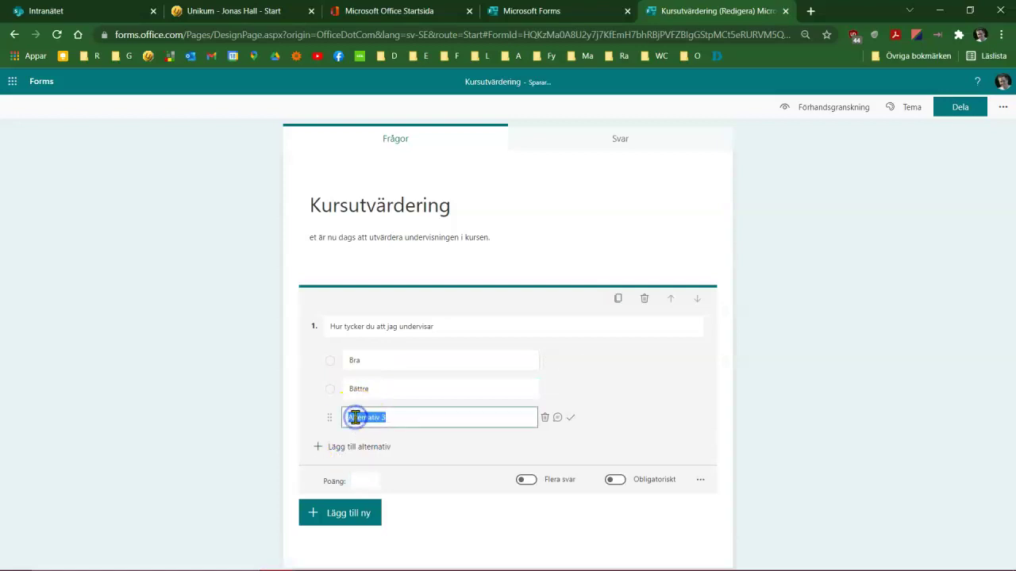
type("Bäst")
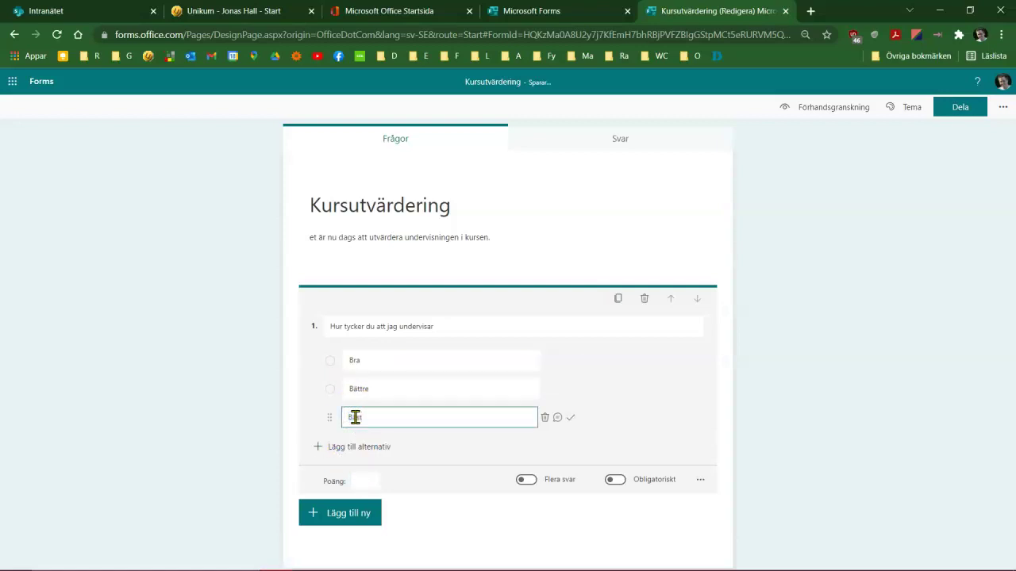
key("Return")
type("Bättre än bäst")
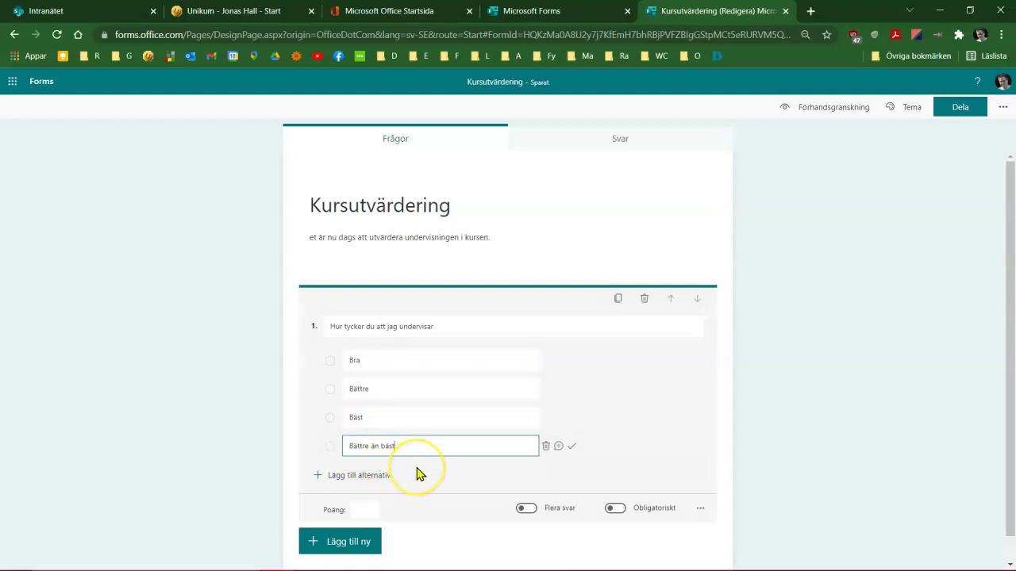
Try allowing multiple answers (Flera svar), switch it off again, and show the question's options as a drop-down list (Nedrullningsbar lista).
left_click(527, 514)
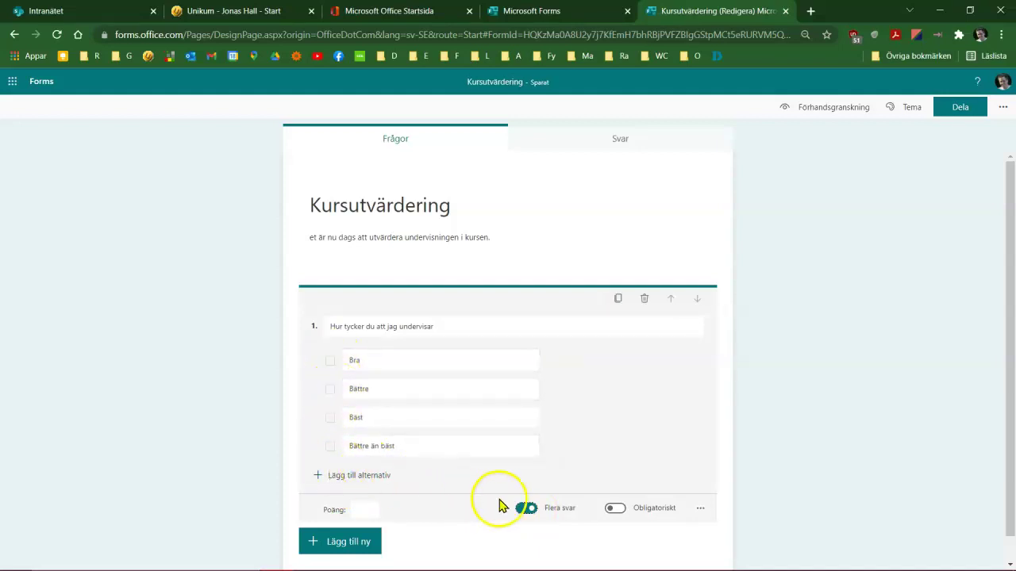
left_click(523, 509)
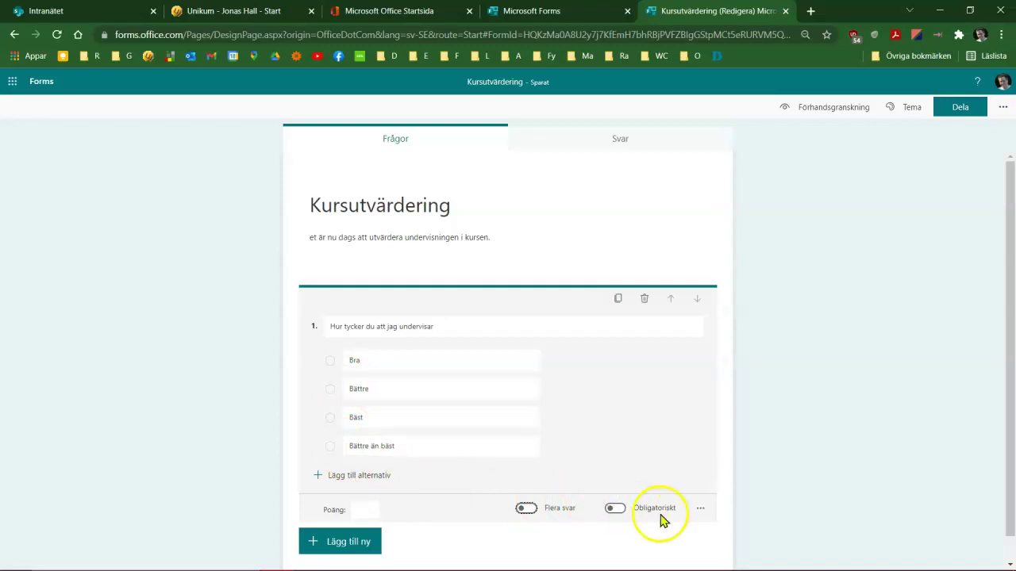
left_click(701, 510)
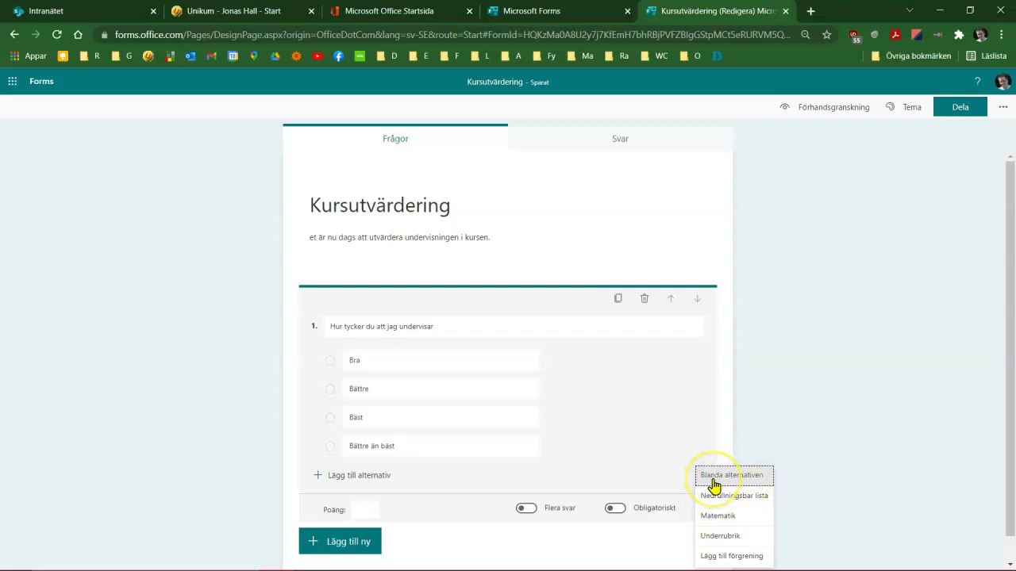
left_click(759, 497)
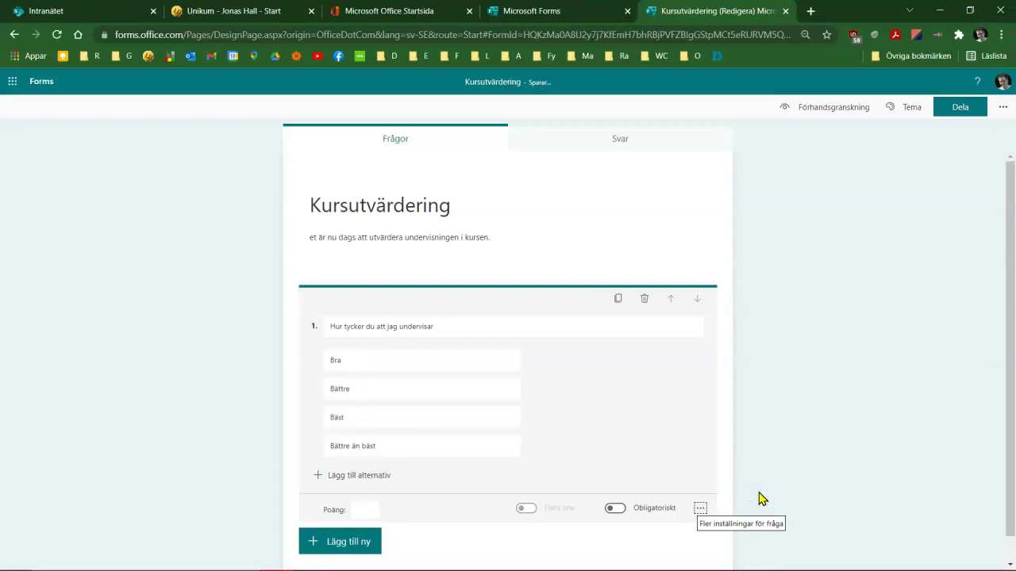
left_click(700, 508)
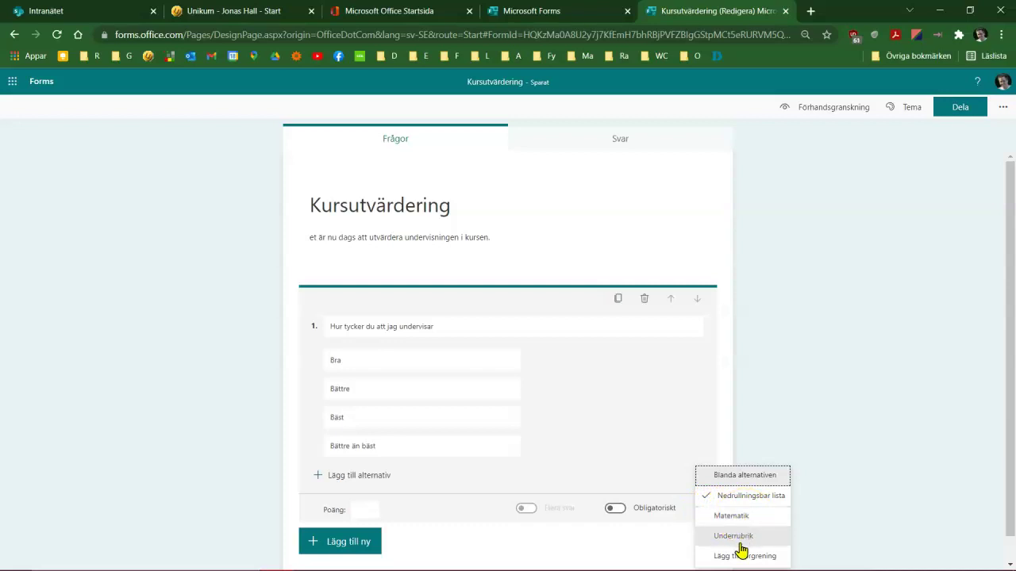
left_click(739, 559)
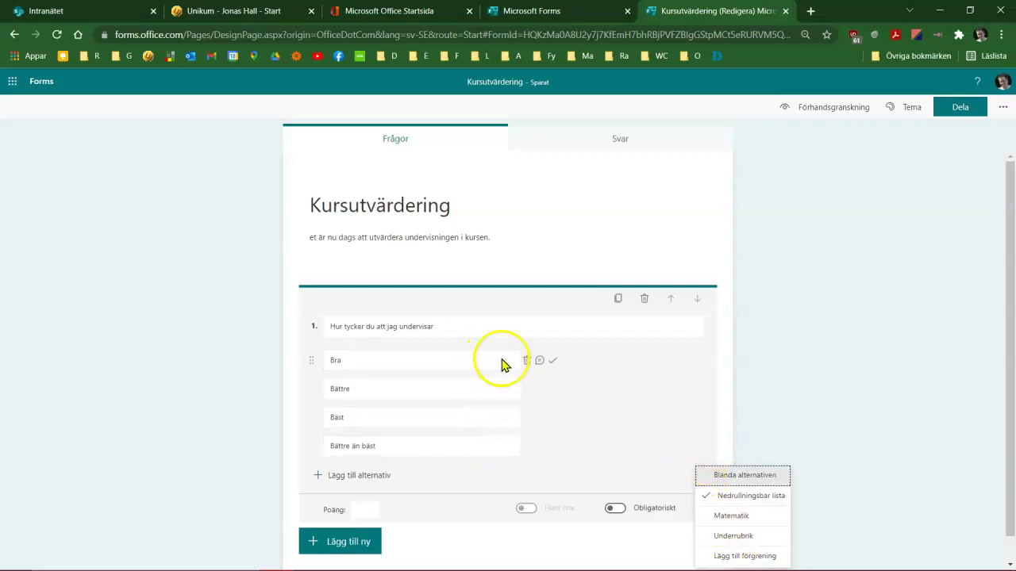
left_click(724, 405)
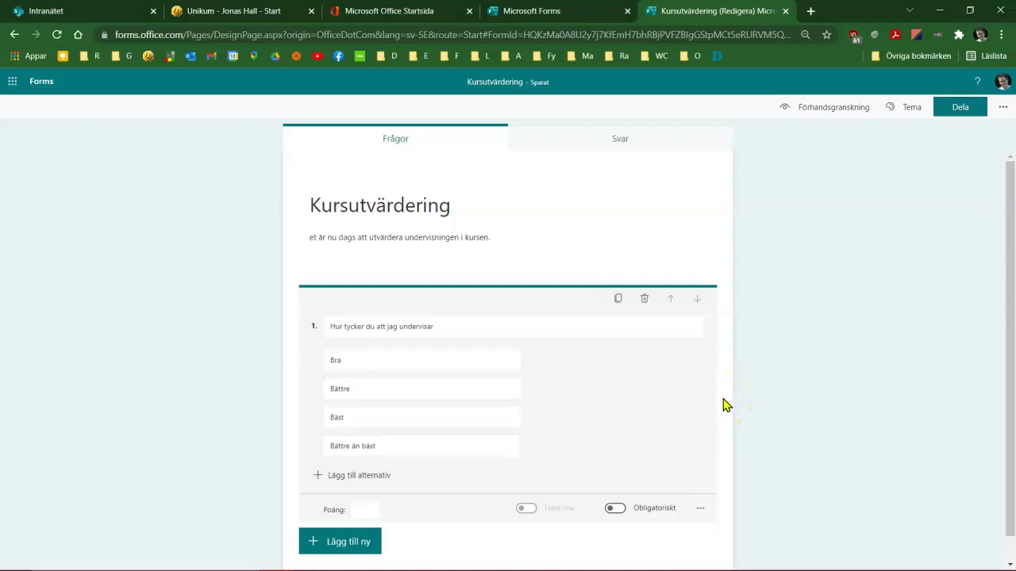
left_click(367, 511)
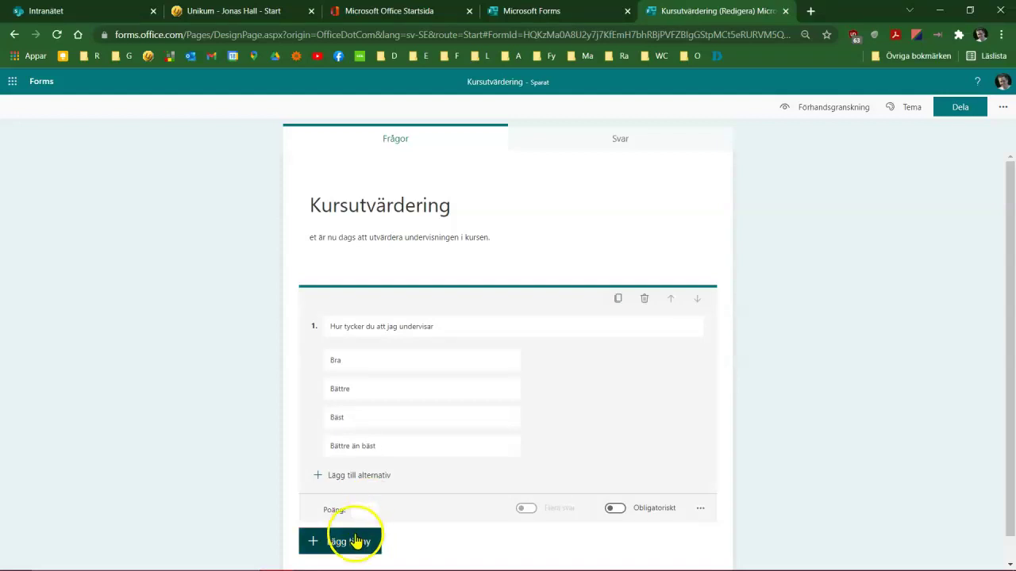
Add a text question reading "På vilket sätt undervisar jag bra?" below the first question.
left_click(356, 540)
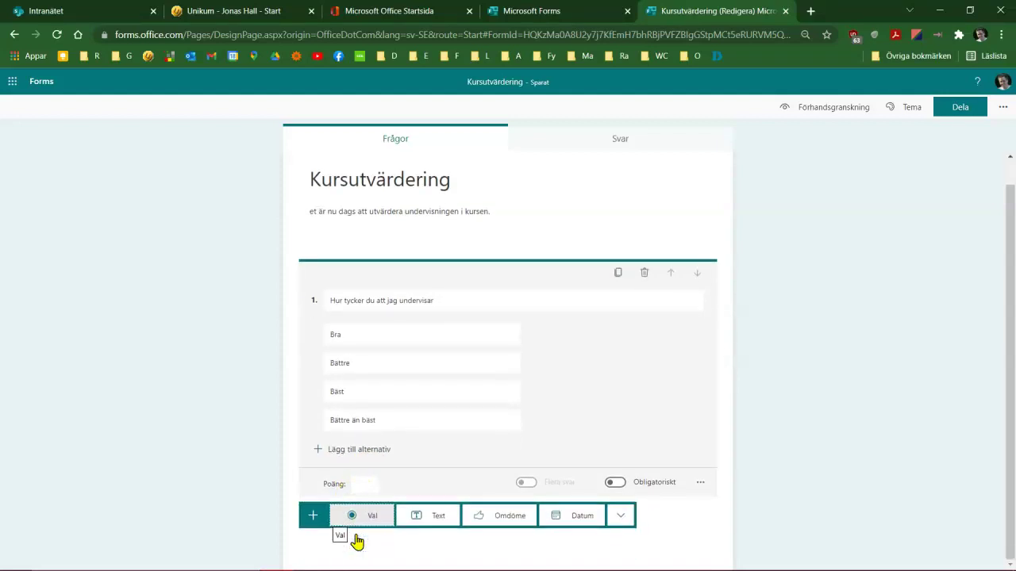
left_click(441, 517)
left_click(365, 408)
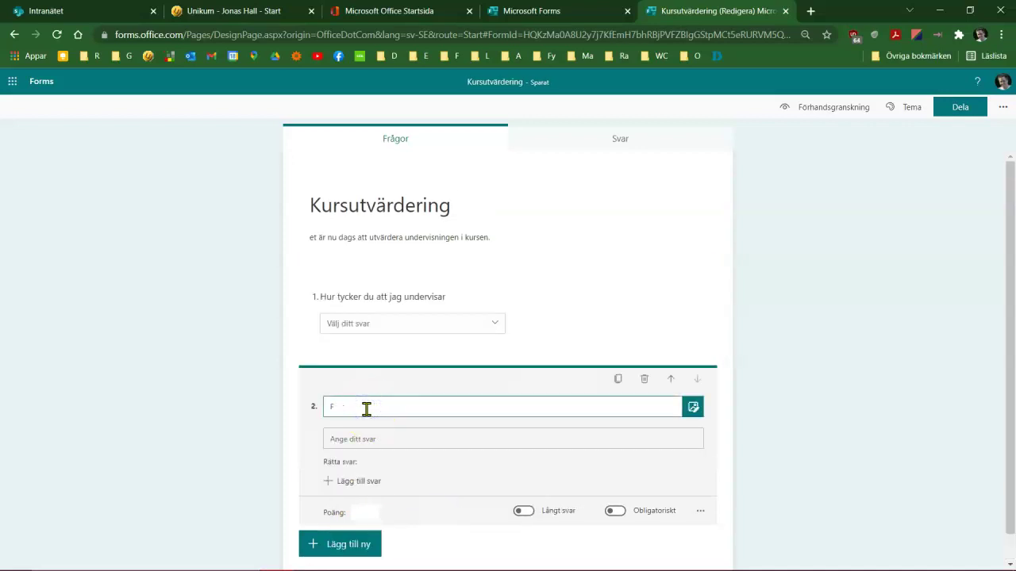
type("På vilket sätt undervisar jag bra?")
left_click(352, 442)
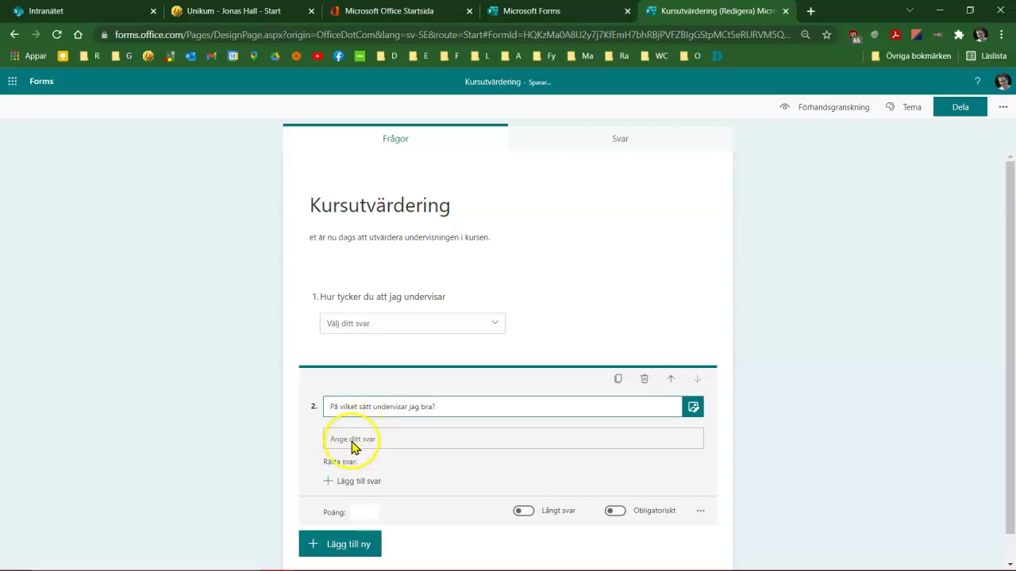
Allow long answers (Långt svar) for the second question and view its additional settings.
left_click(521, 511)
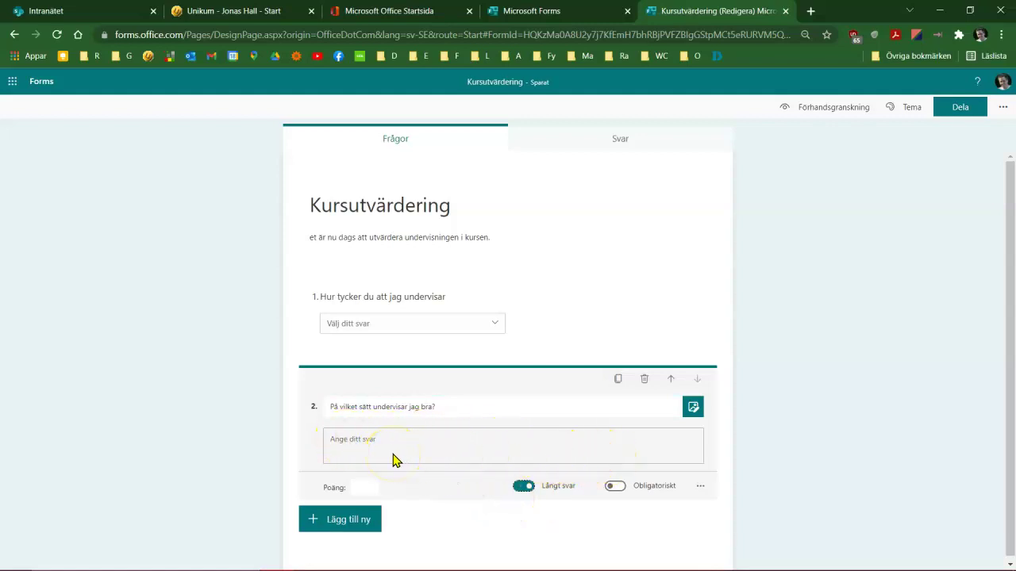
left_click(520, 487)
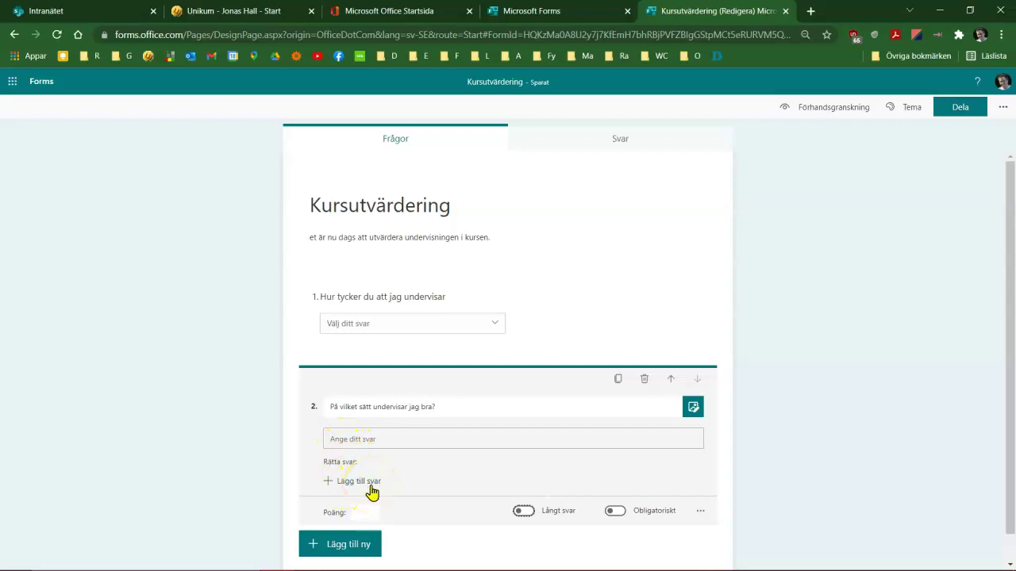
left_click(524, 511)
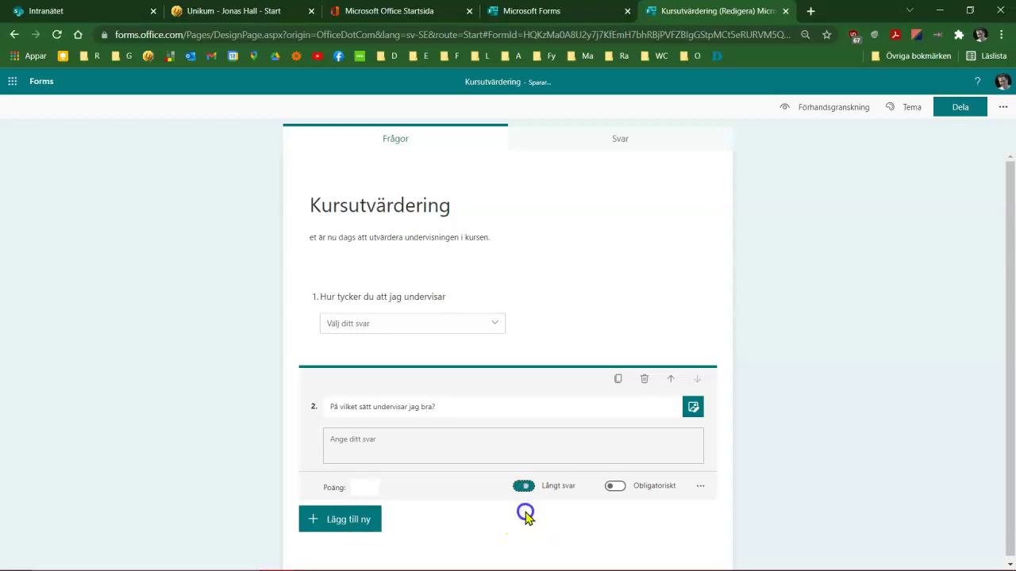
left_click(699, 485)
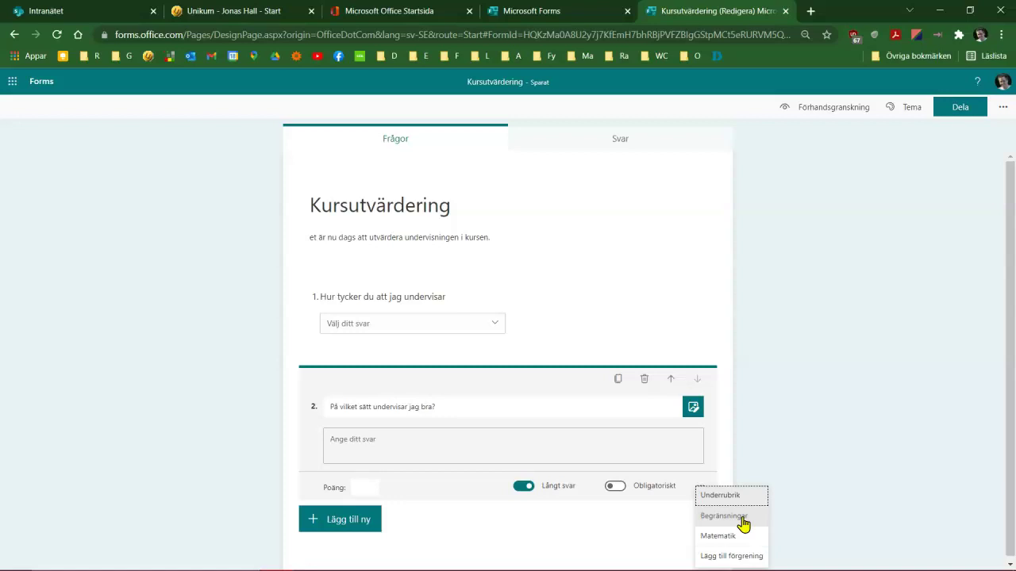
Add a rating question (Omdöme) with 10 levels as the third question.
left_click(349, 520)
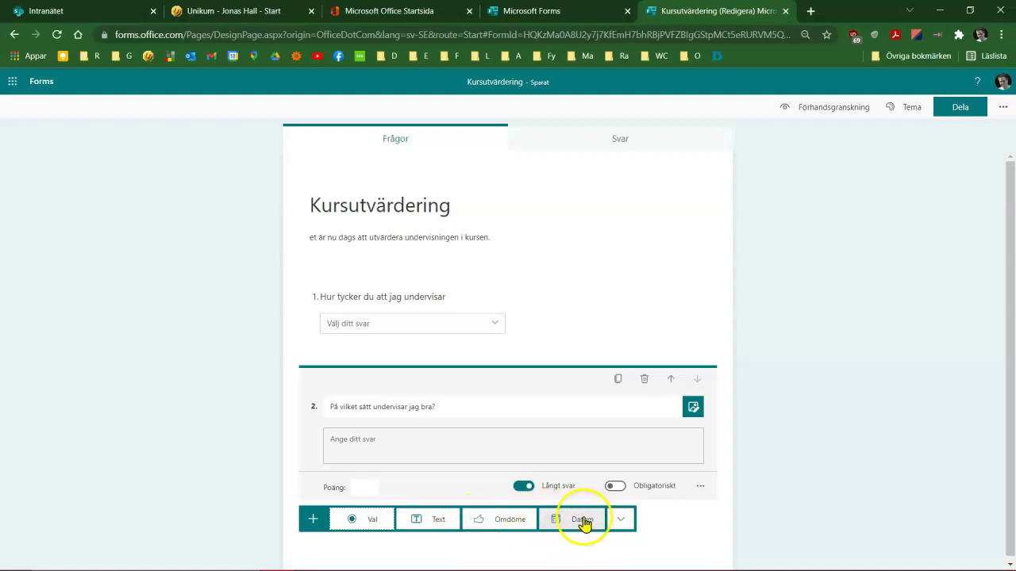
left_click(515, 525)
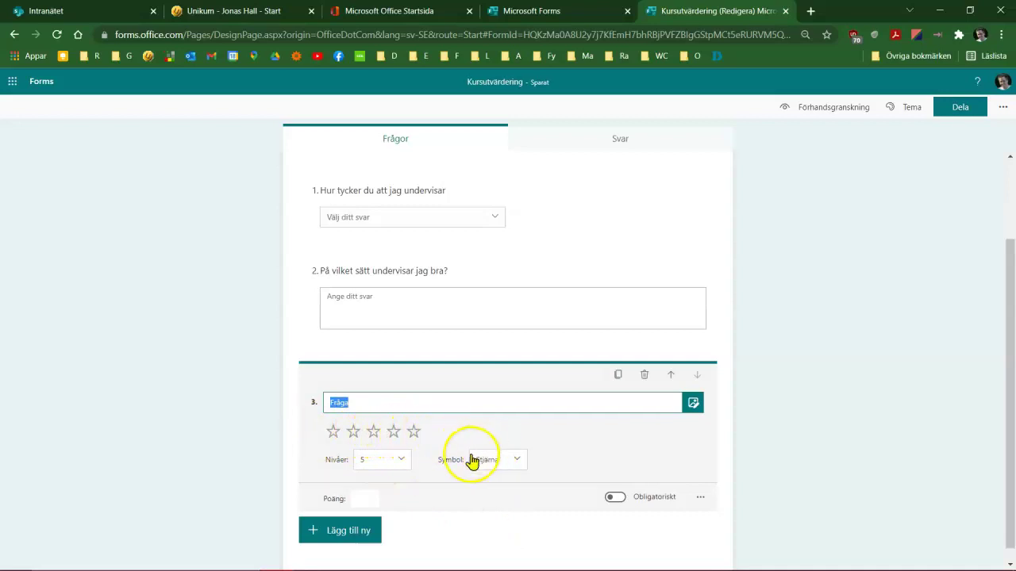
left_click(402, 462)
left_click_drag(404, 491, 403, 526)
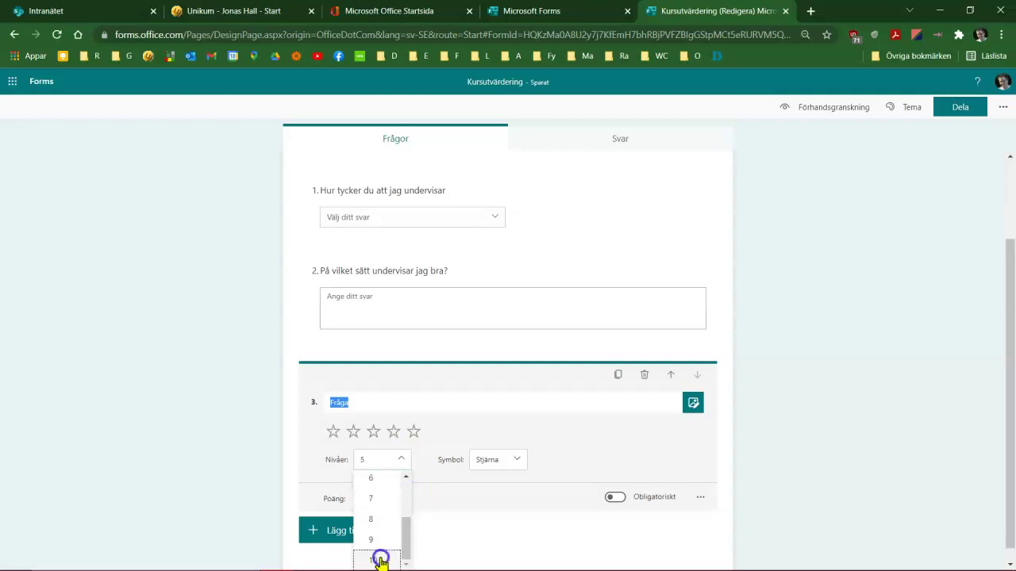
left_click(380, 561)
Set the rating symbol to numbers (Nummer) and enter the question text "Hur många poäng får jag av dig?".
left_click(517, 460)
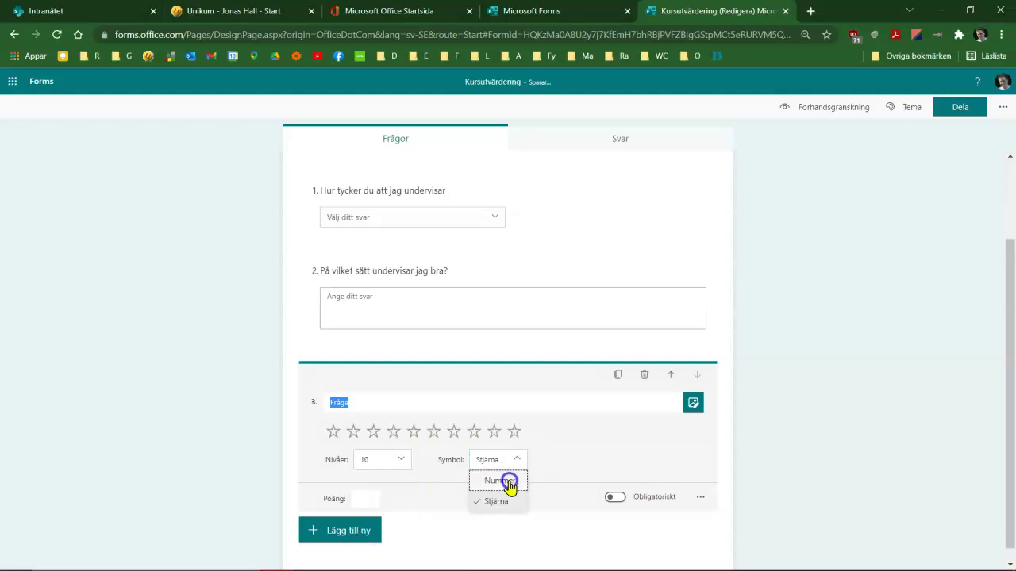
left_click(508, 482)
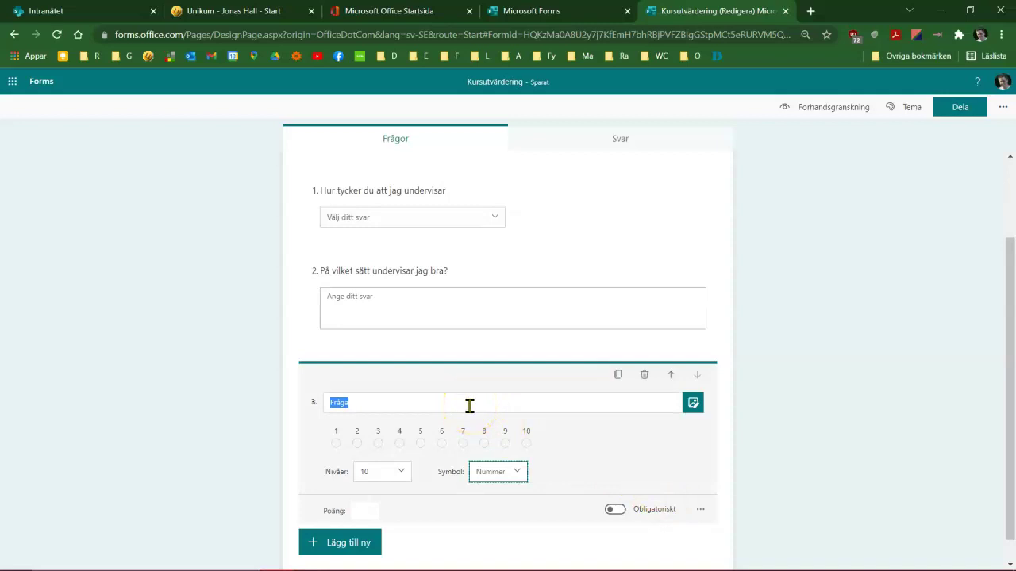
type("Hur många poäng får jag av dig?")
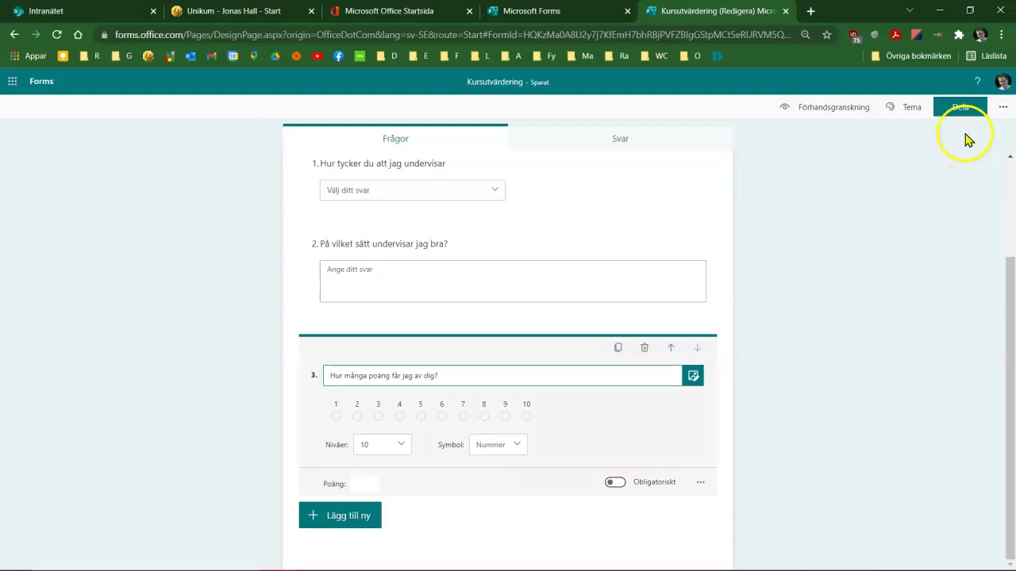
Share the form so that anyone can respond (Alla kan svara), and shorten and copy its response link.
left_click(960, 107)
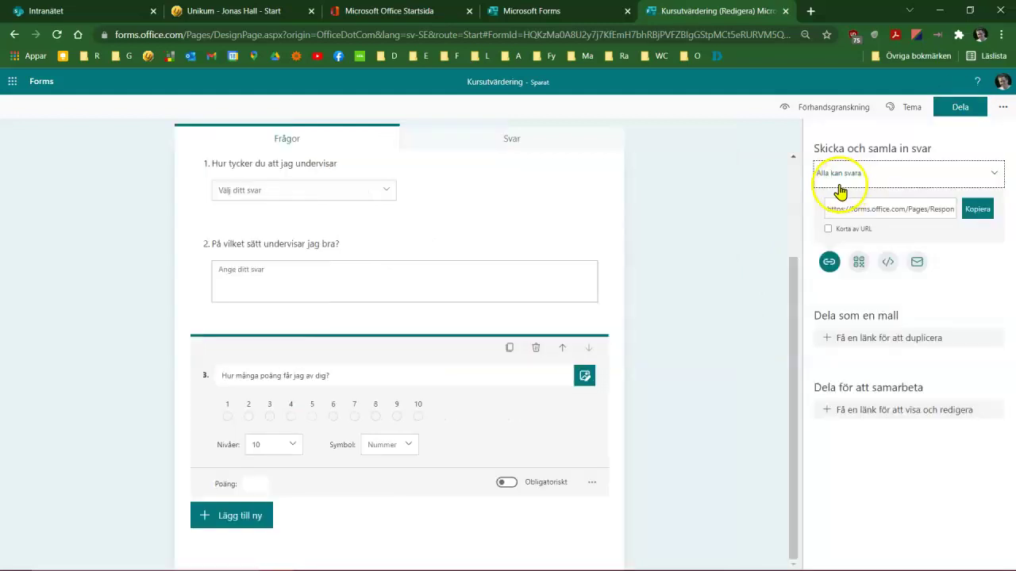
left_click(994, 178)
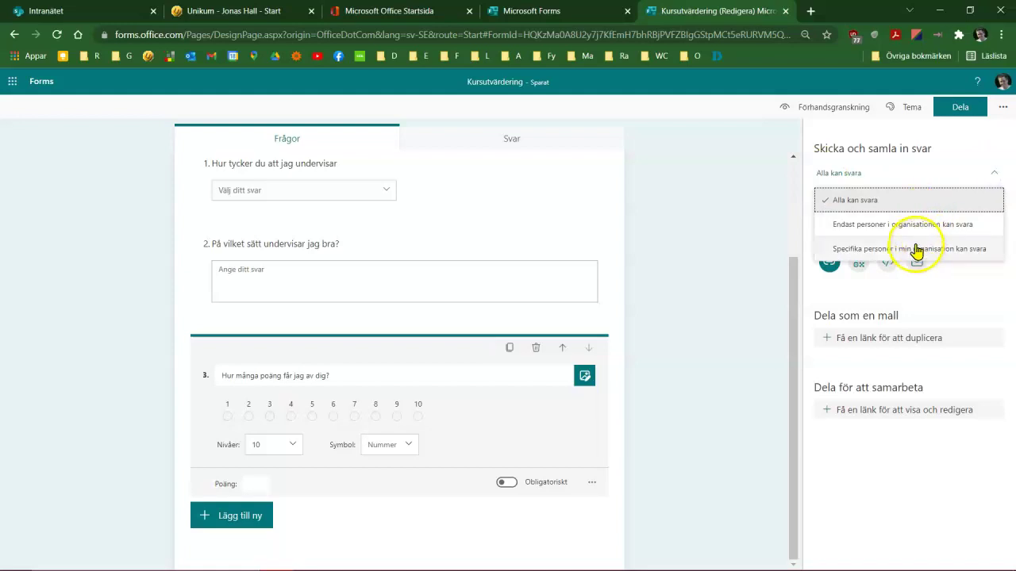
left_click(907, 208)
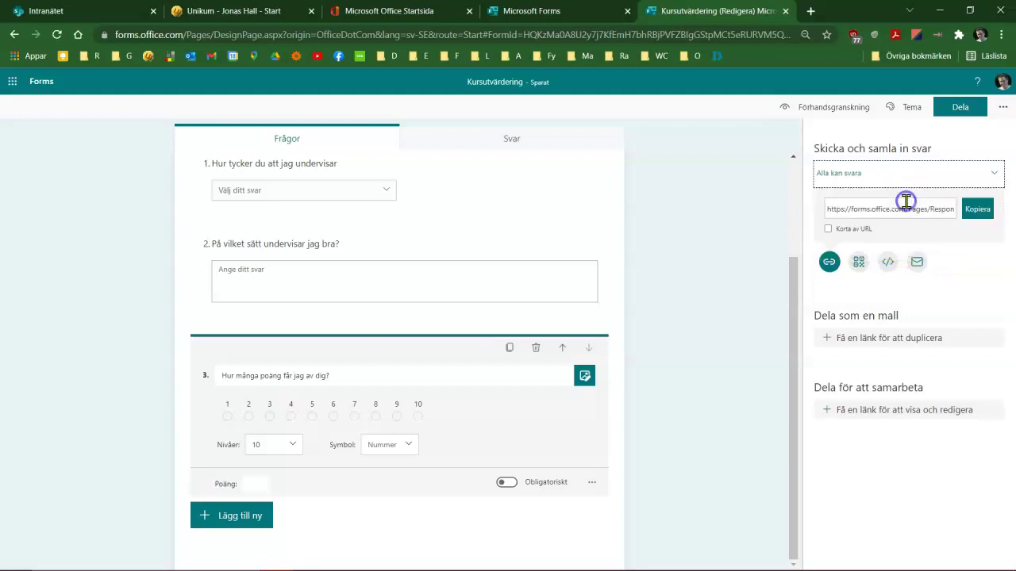
left_click(828, 230)
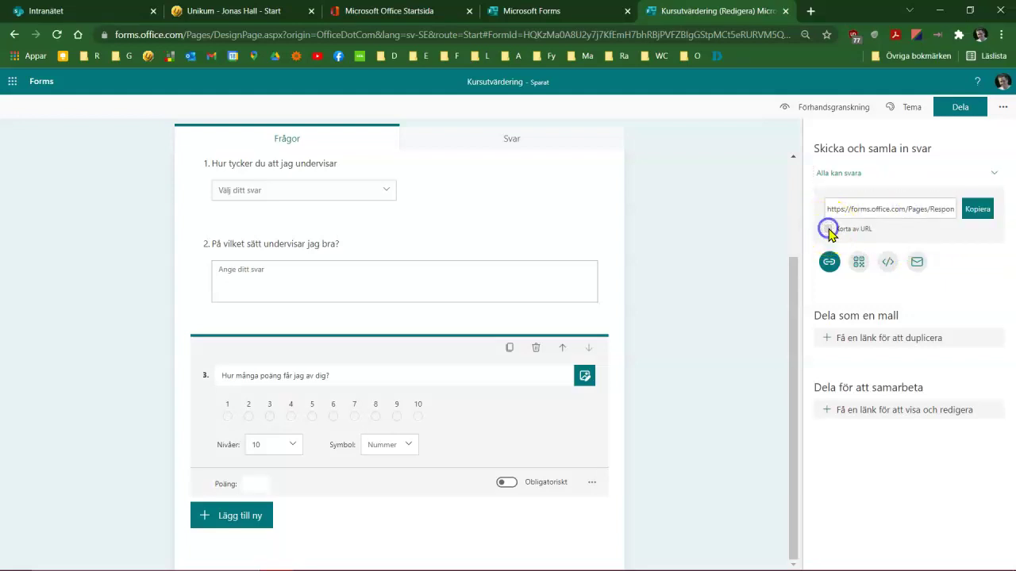
left_click(978, 211)
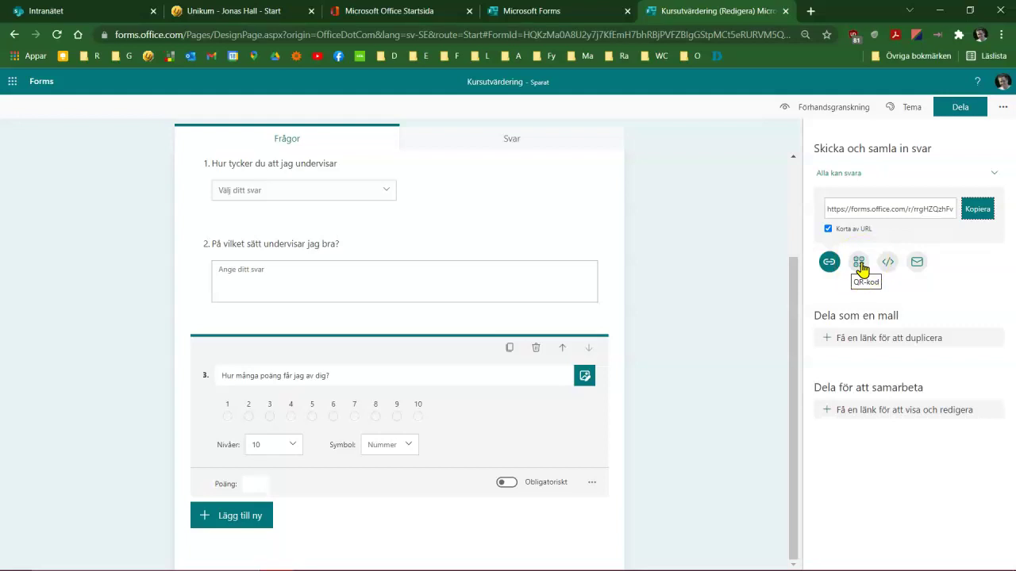
Look through the form's other sharing options: QR code, embed code and e-mail.
left_click(861, 267)
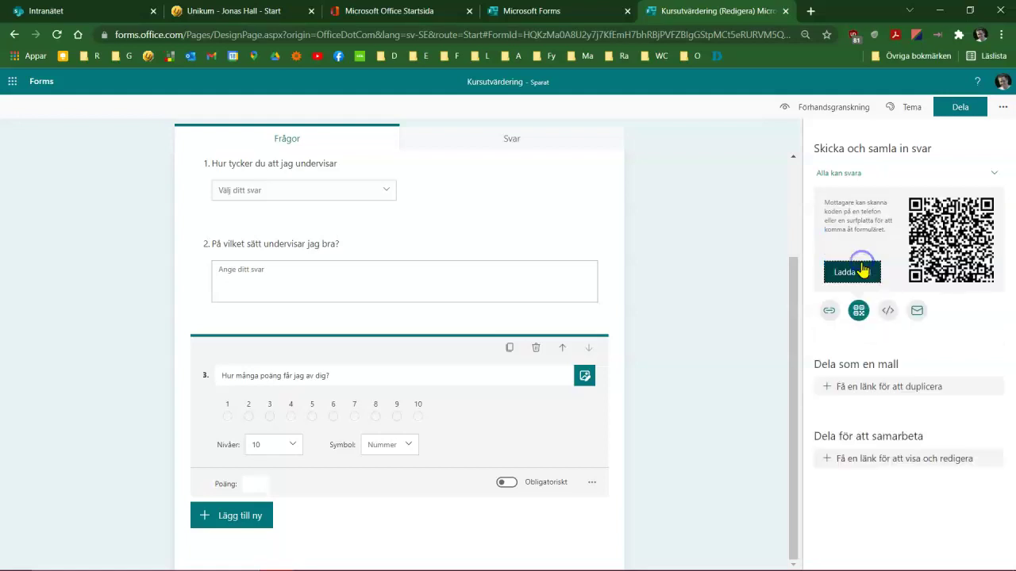
left_click(887, 314)
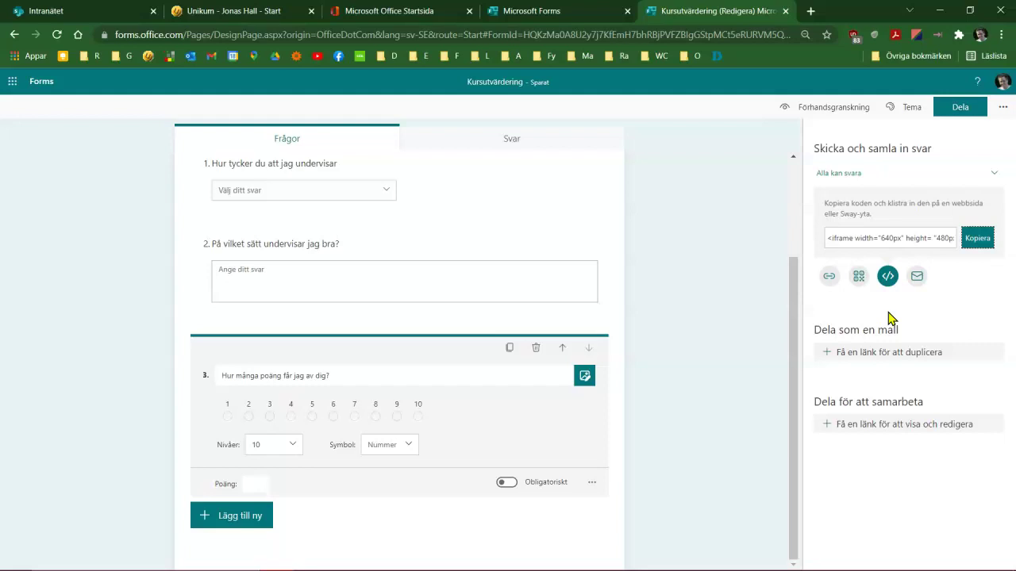
left_click_drag(889, 313, 823, 266)
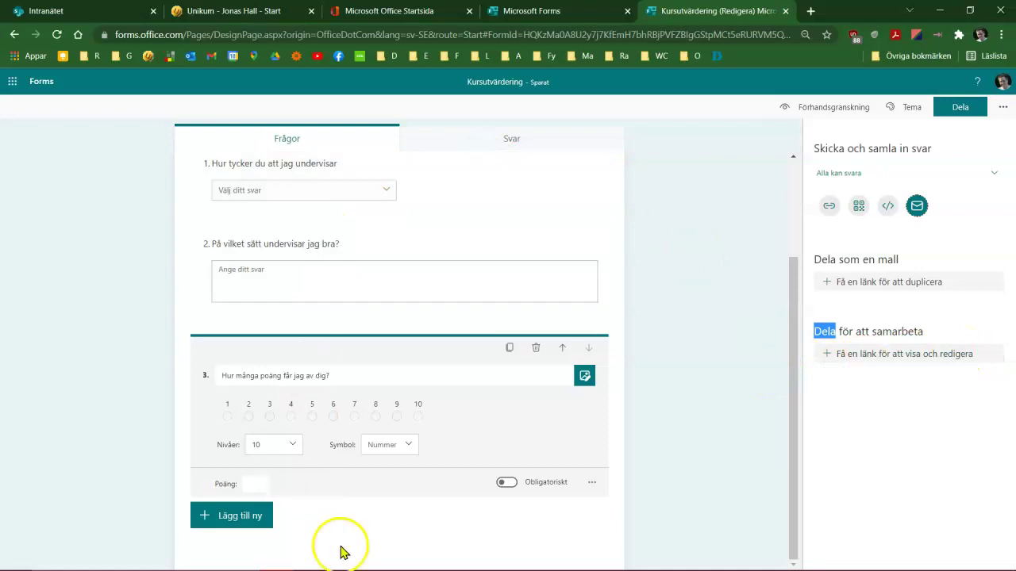
Copy the form's shortened response link and open it in a new browser tab.
left_click(828, 205)
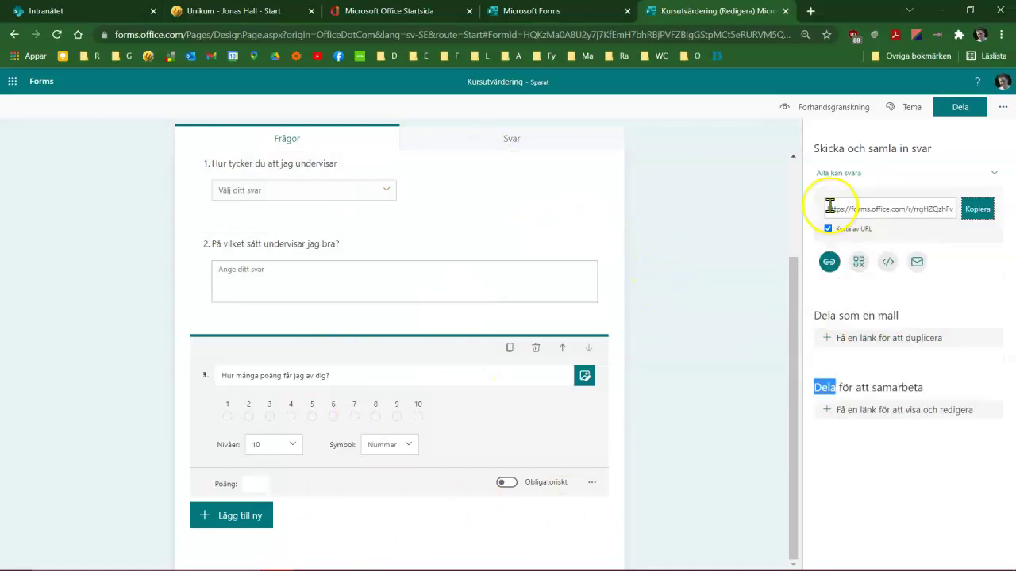
left_click(981, 212)
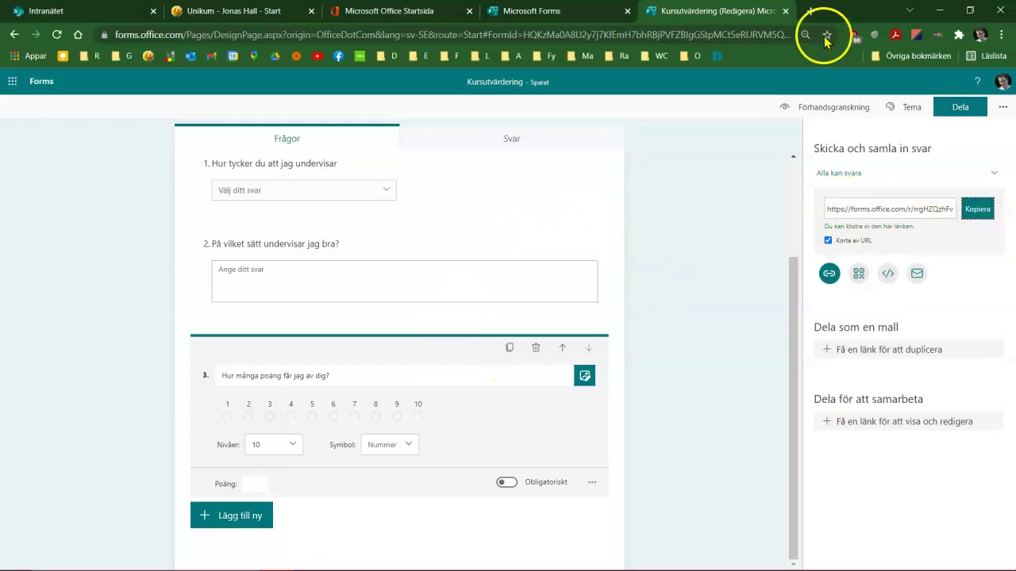
left_click(810, 11)
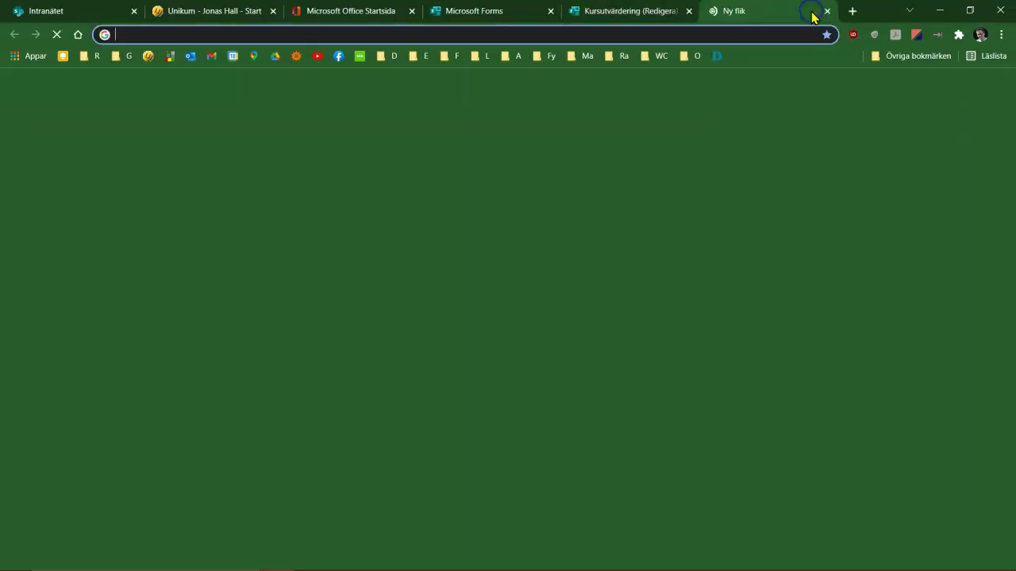
left_click(767, 36)
type("https://forms.office.com/r/rrgHZQzhFv")
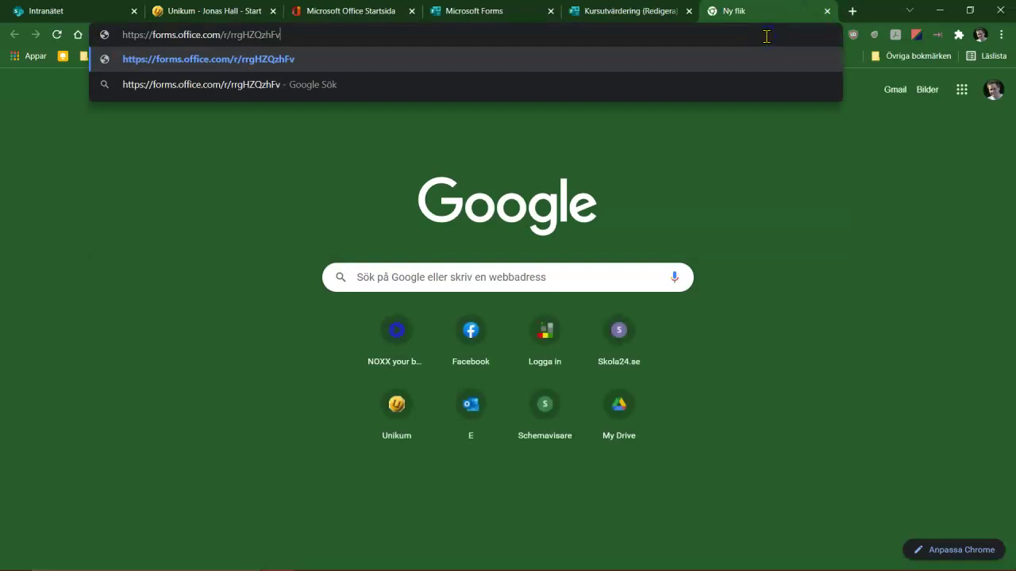
key("Return")
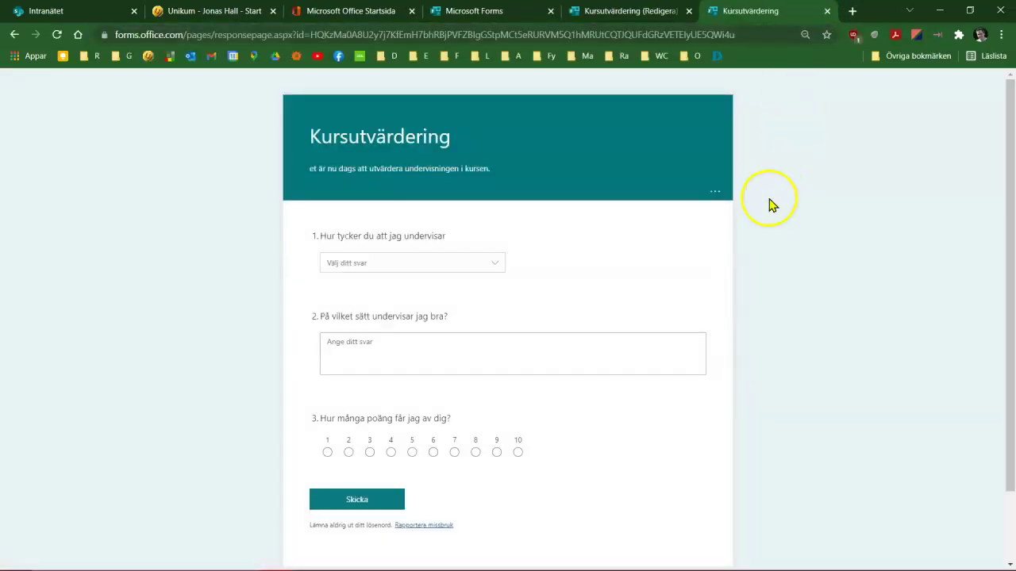
Answer the form with "Bättre än bäst", "Du undervisar som en gud!" and a rating of 10, and submit it.
left_click(494, 267)
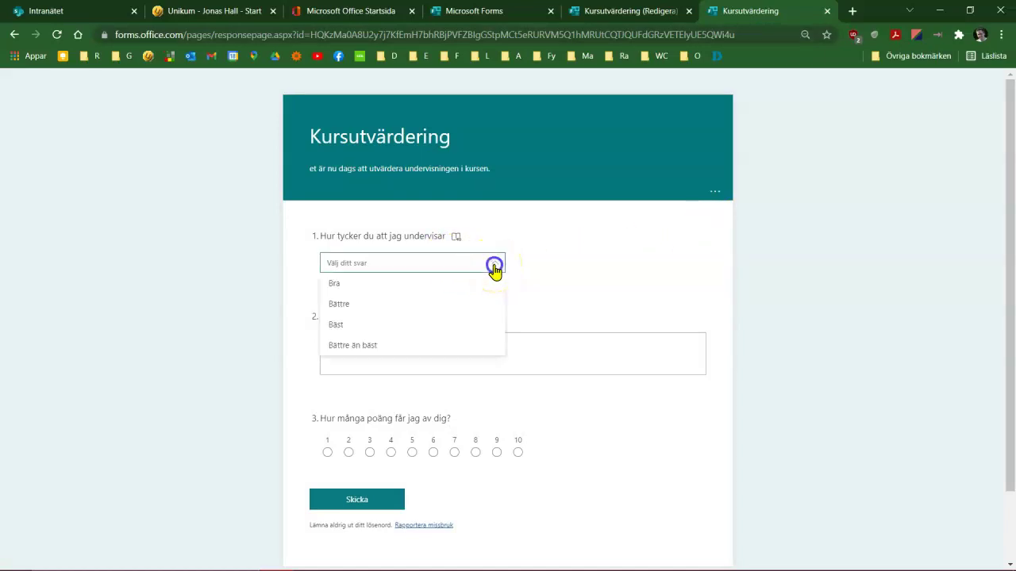
left_click(449, 349)
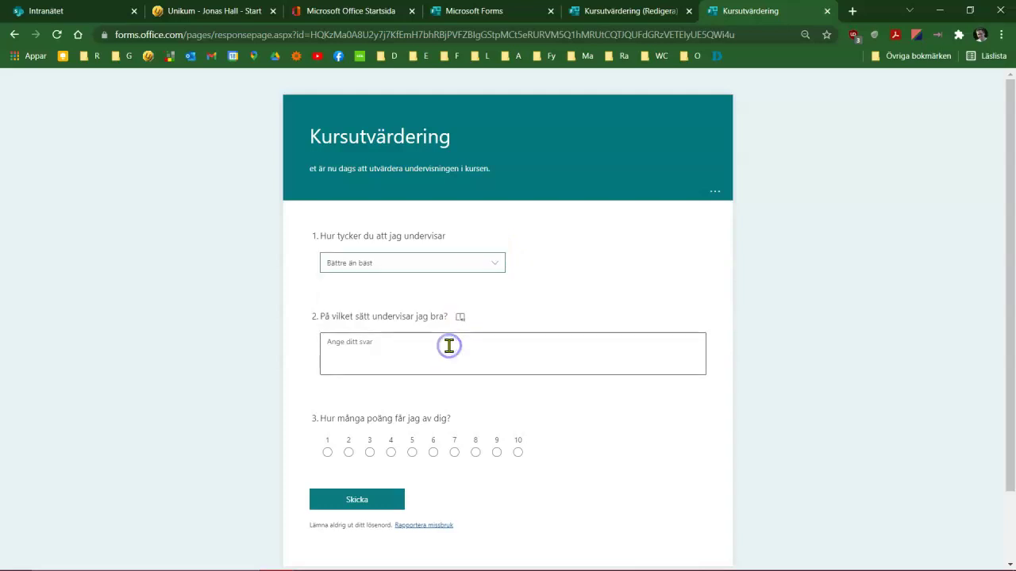
left_click(448, 346)
type("Du undervisar som en gud!")
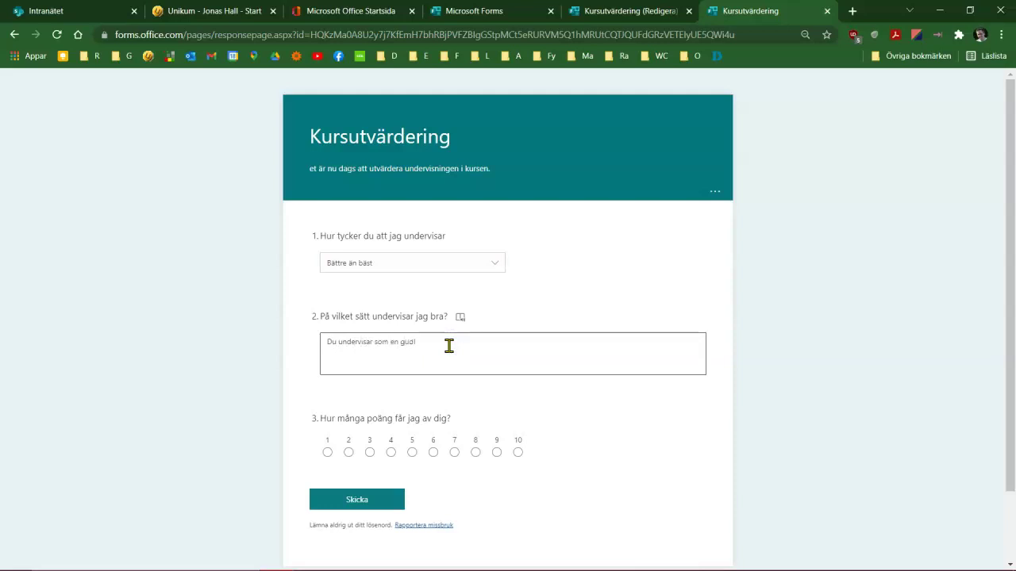
left_click(518, 453)
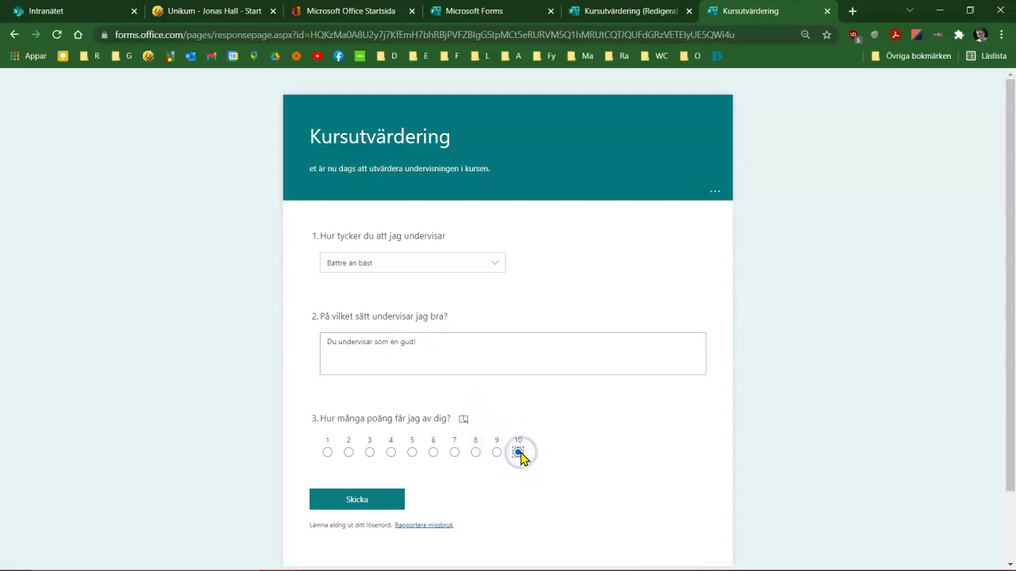
left_click(356, 504)
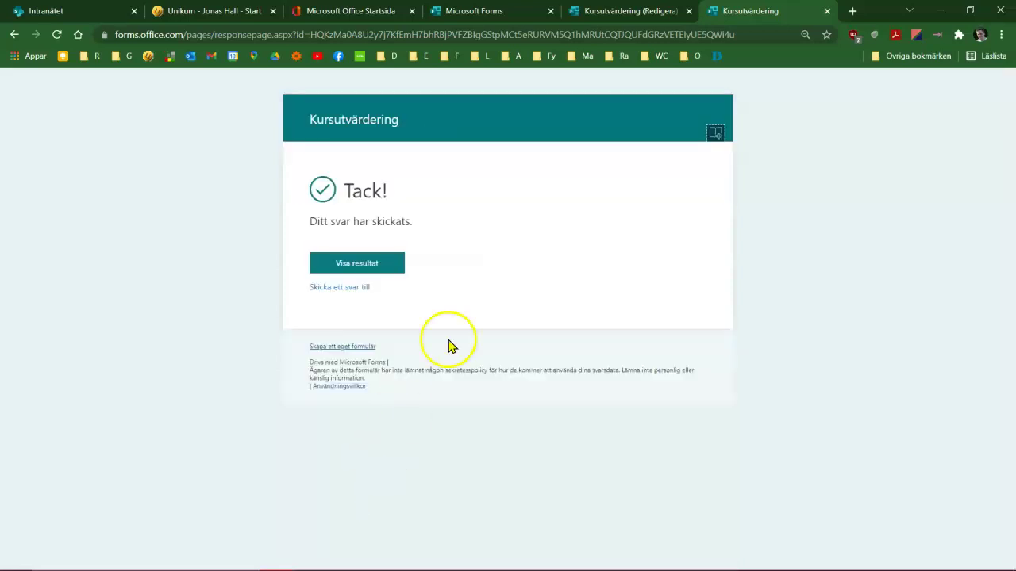
Return to the form editor and review the summary of responses (Svar) for all three questions.
left_click(627, 16)
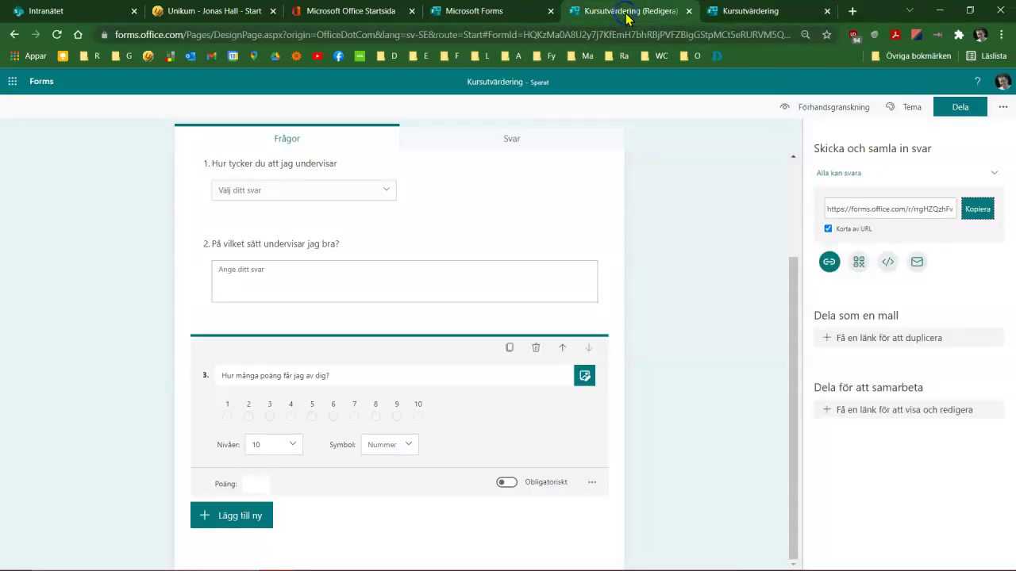
left_click(476, 144)
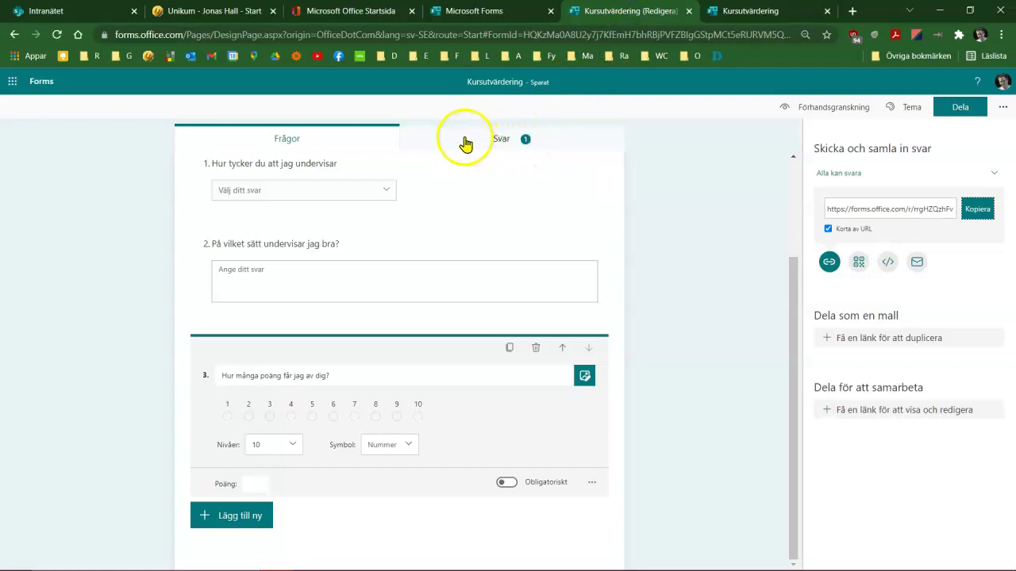
left_click(466, 143)
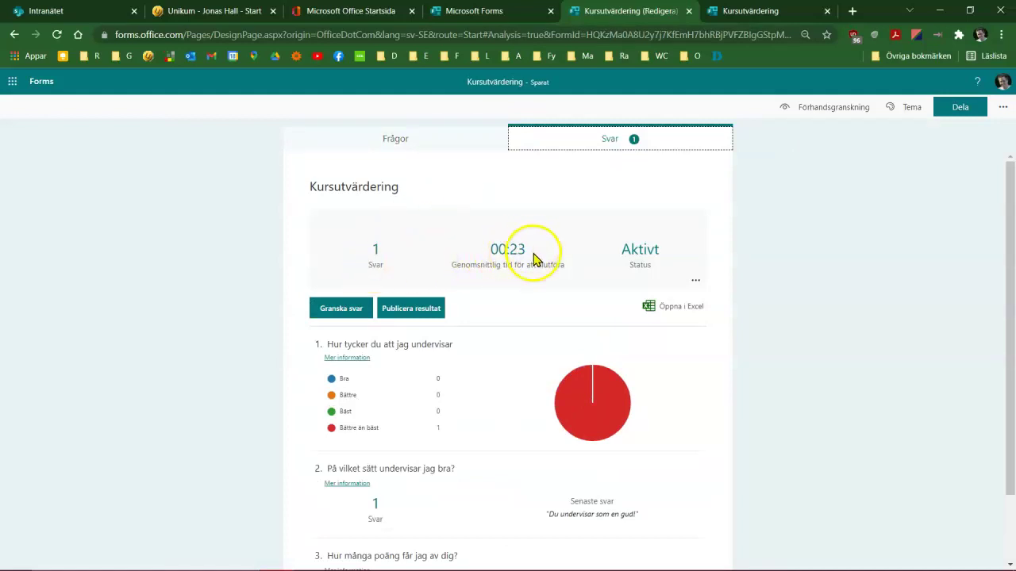
scroll(533, 293, "down", 1)
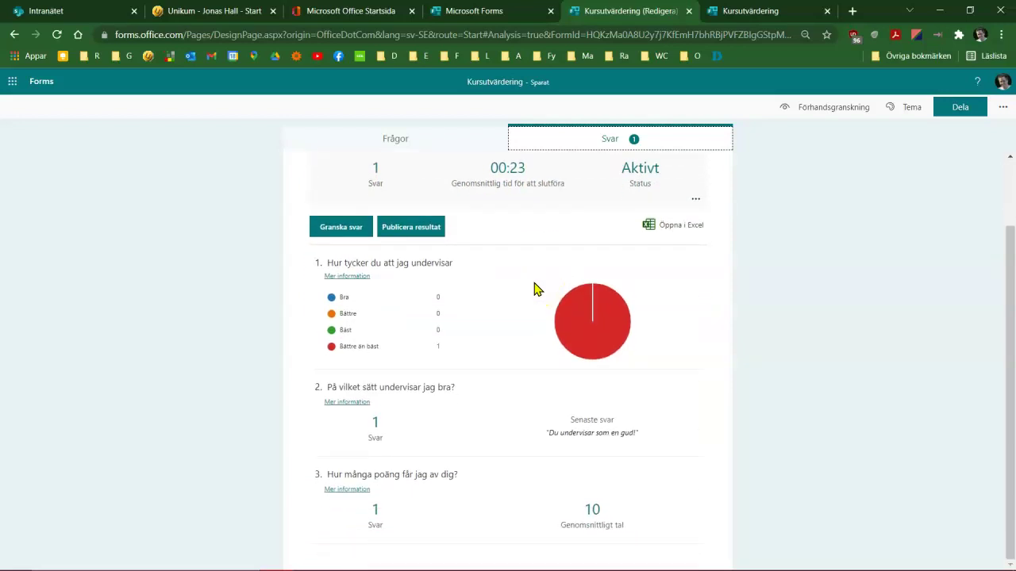
Export the form's responses to Excel, open the downloaded workbook "Kursutvärdering (1).xlsx" and look through its response columns.
mouse_move(589, 299)
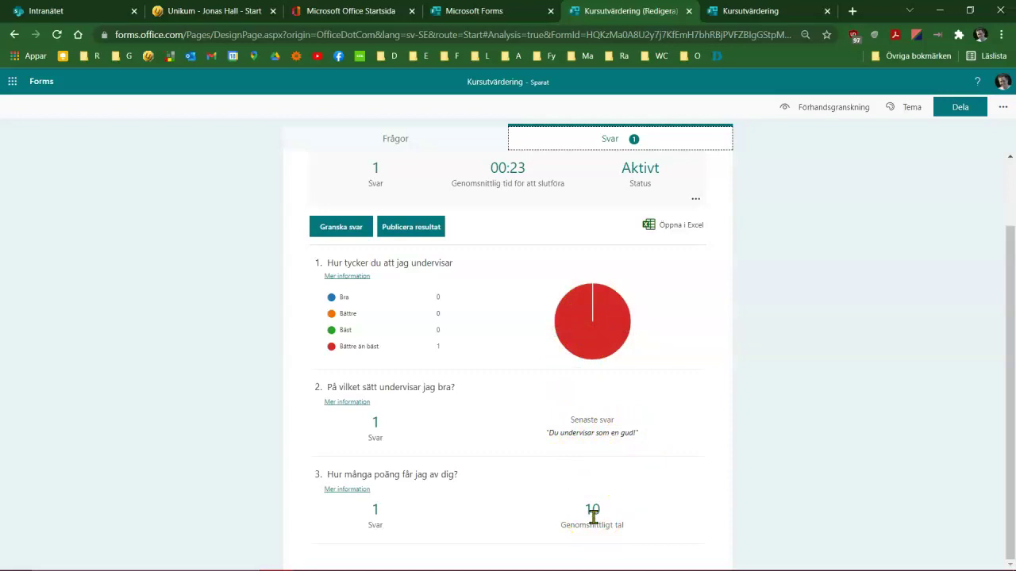
left_click(655, 227)
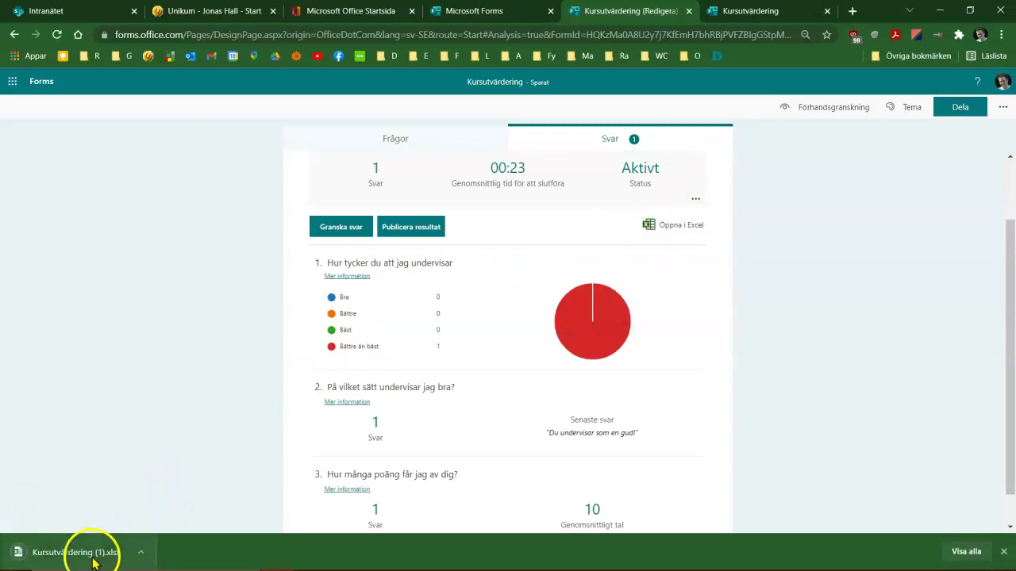
left_click(87, 556)
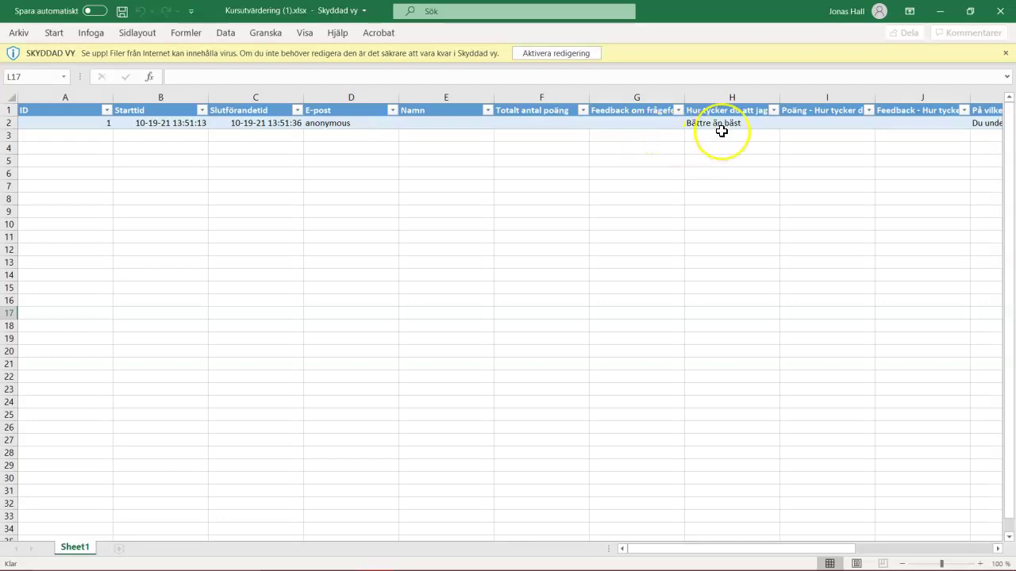
scroll(721, 131, "right", 3)
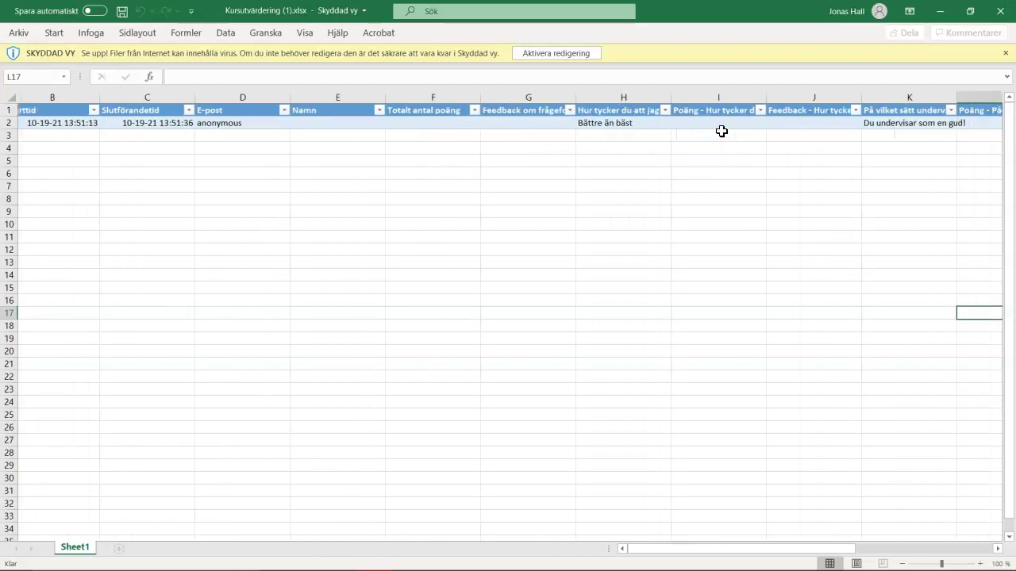
scroll(720, 131, "right", 1)
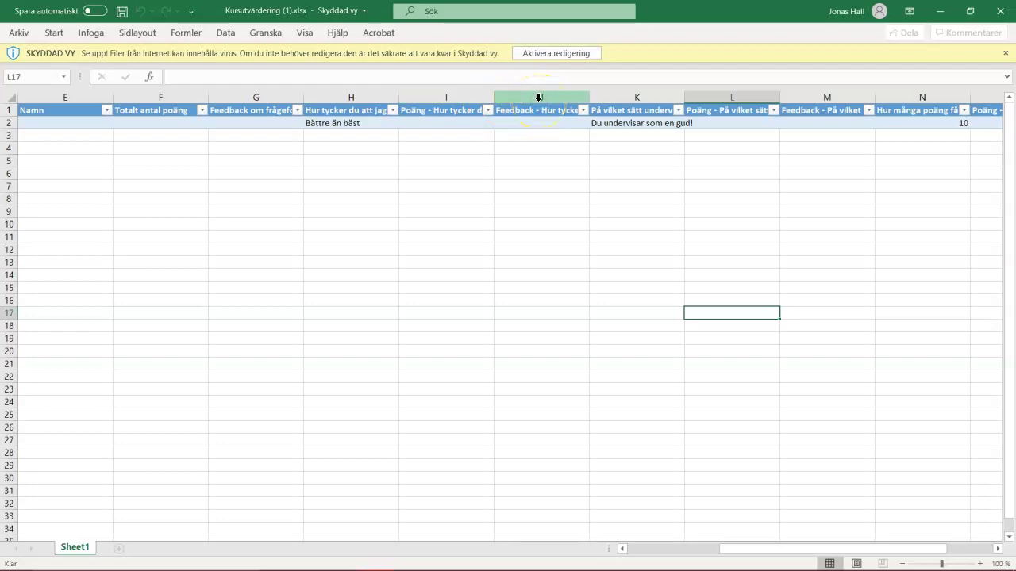
scroll(327, 318, "left", 2)
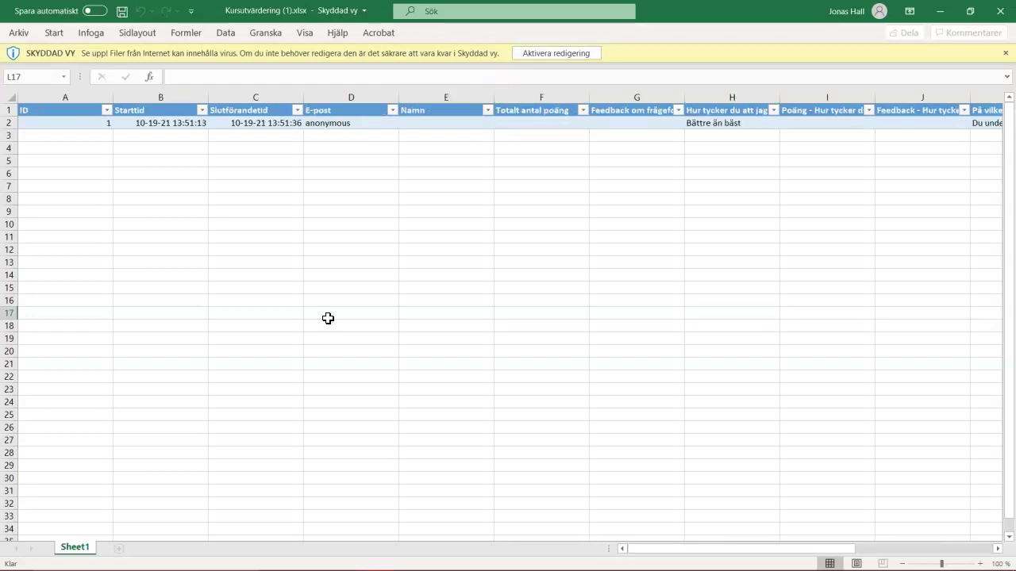